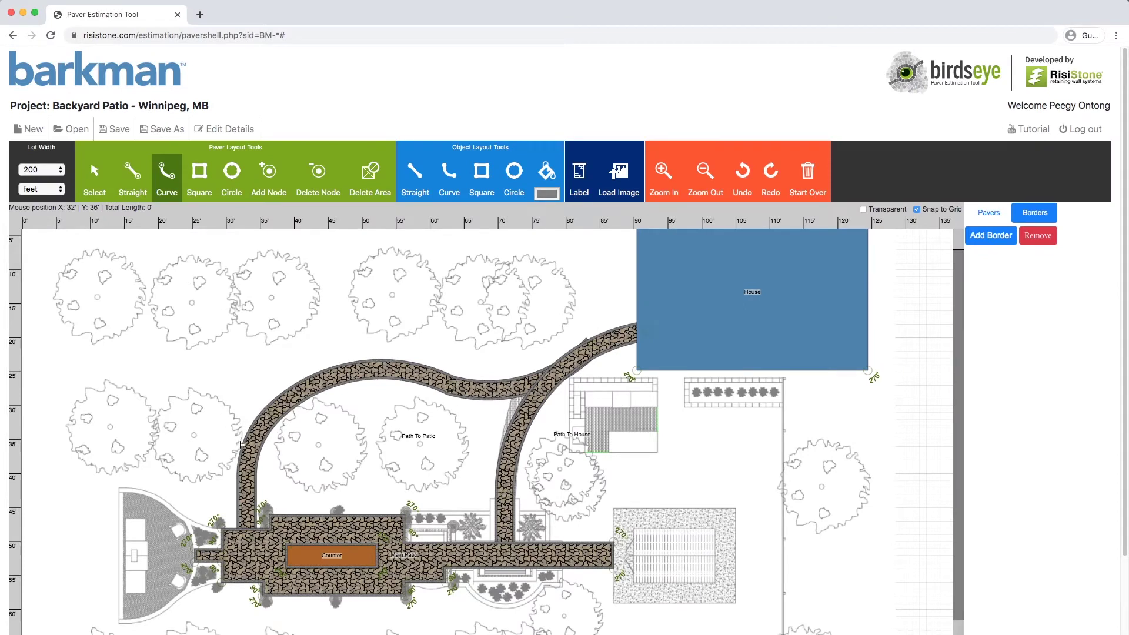
# Draw a closed section over the path's upper-left bend using two curved arcs and one straight closing edge
pyautogui.click(247, 454)
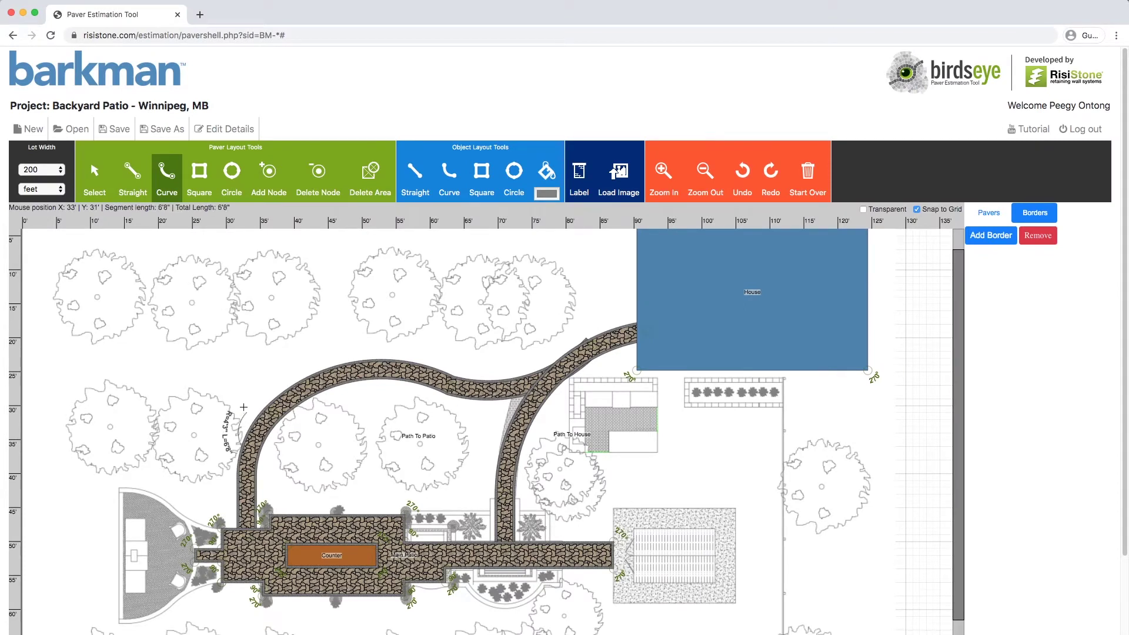
pyautogui.click(261, 363)
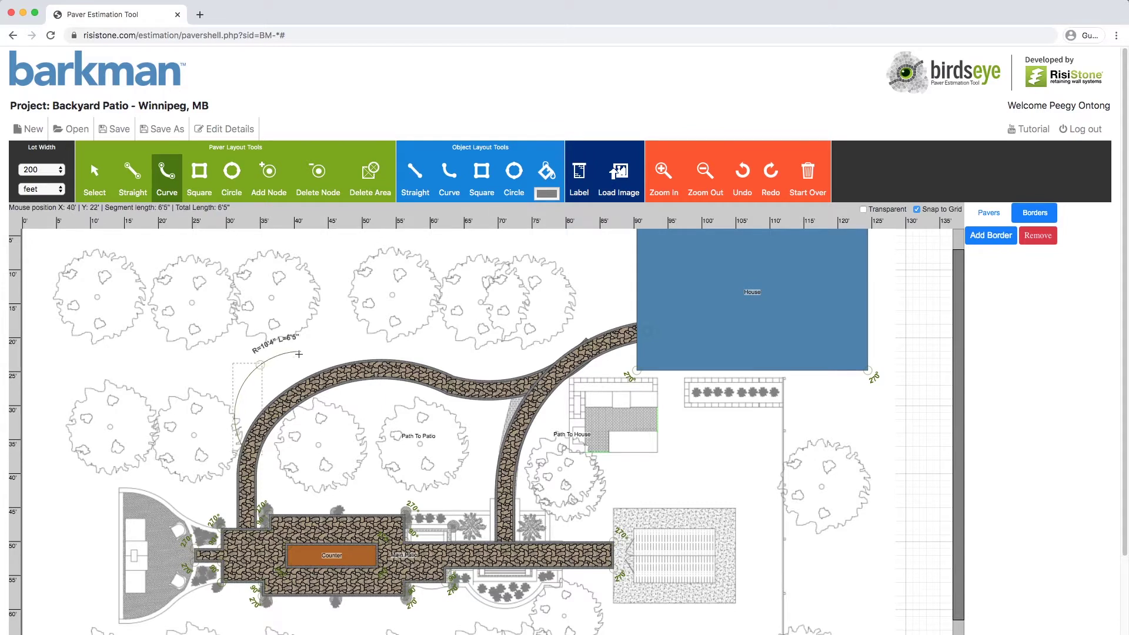
pyautogui.click(375, 365)
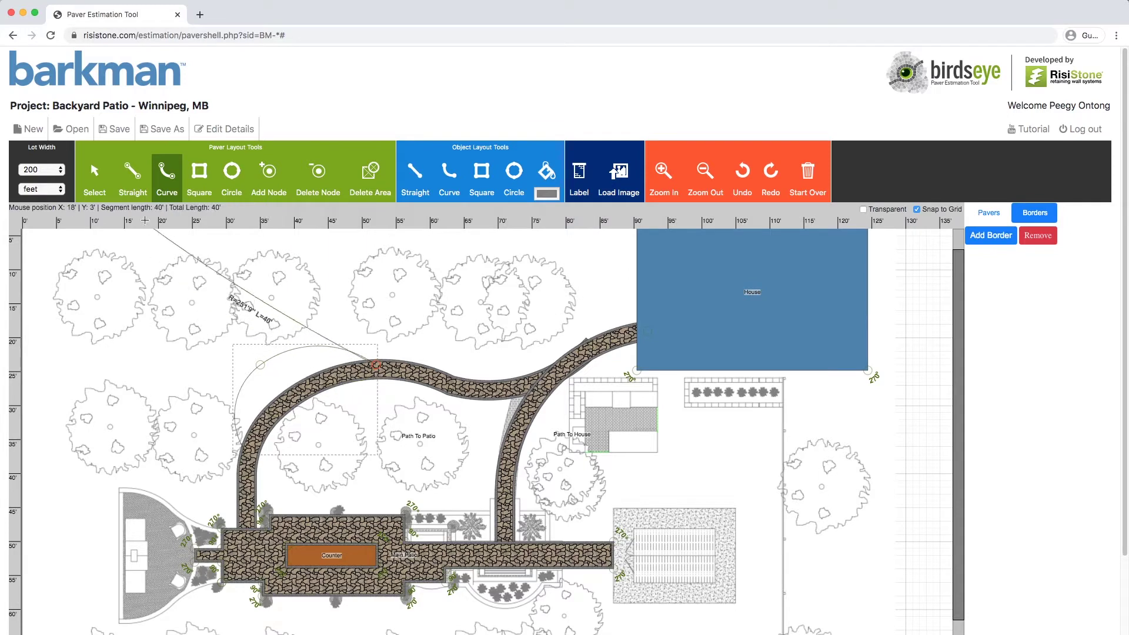
pyautogui.click(133, 173)
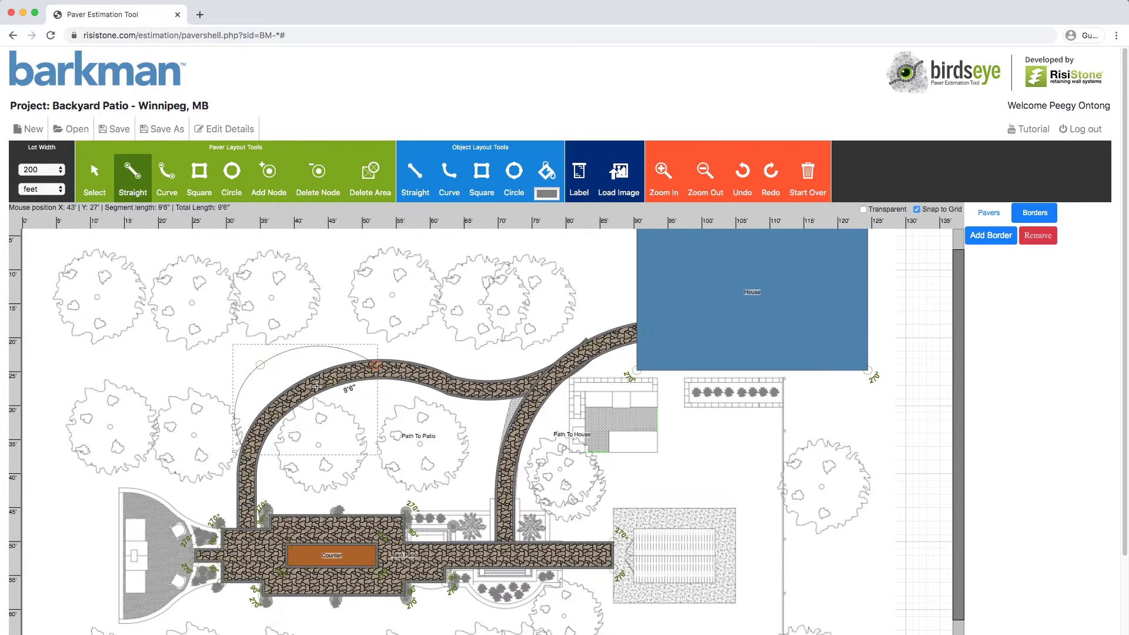
pyautogui.click(247, 450)
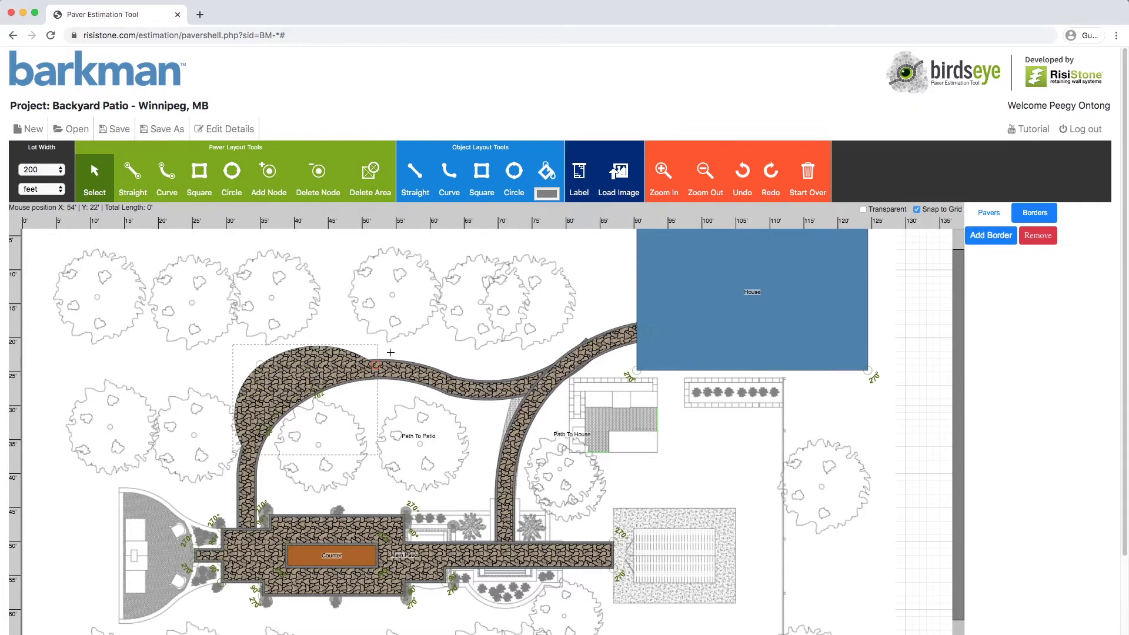
# Edge the new curved section with a Holland Border 8 x 4 in Charcoal
pyautogui.click(991, 235)
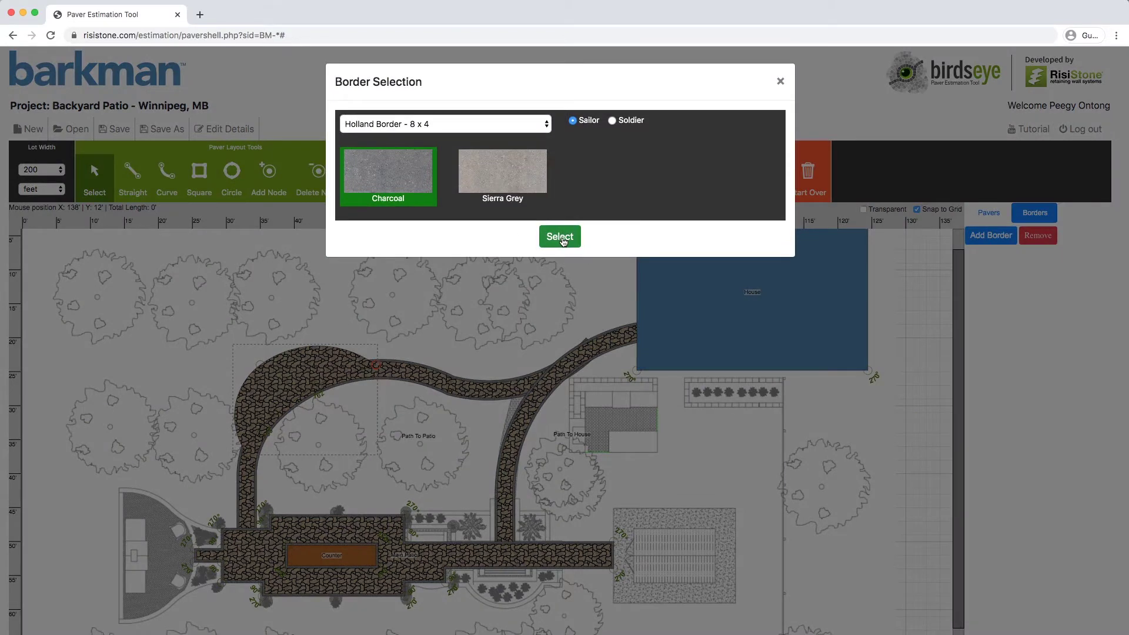
pyautogui.click(560, 237)
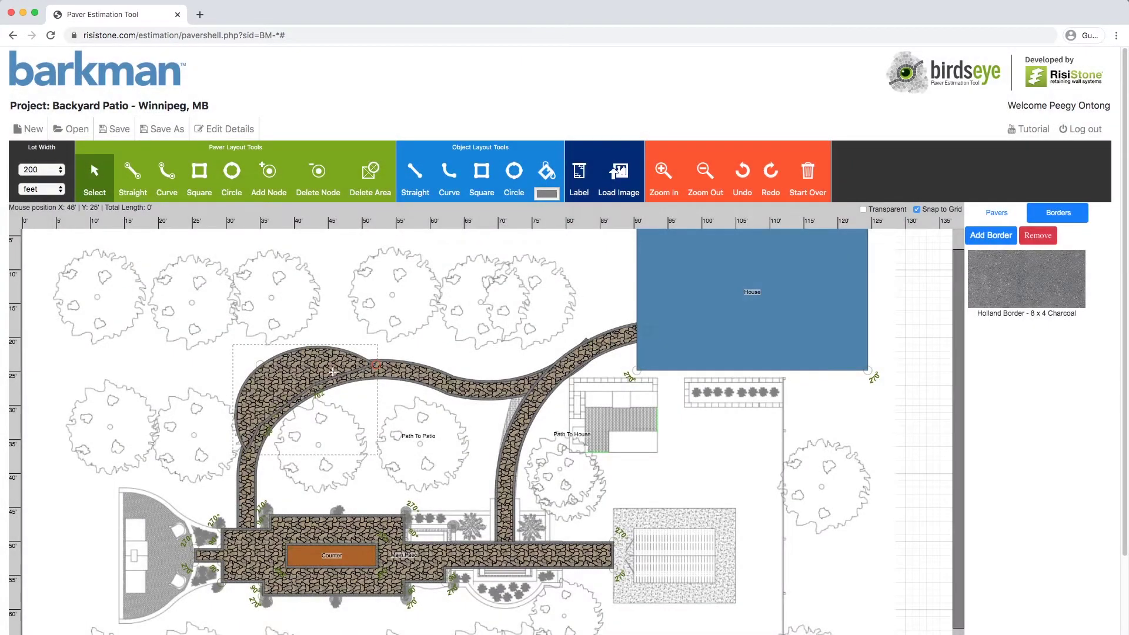
pyautogui.rightClick(312, 369)
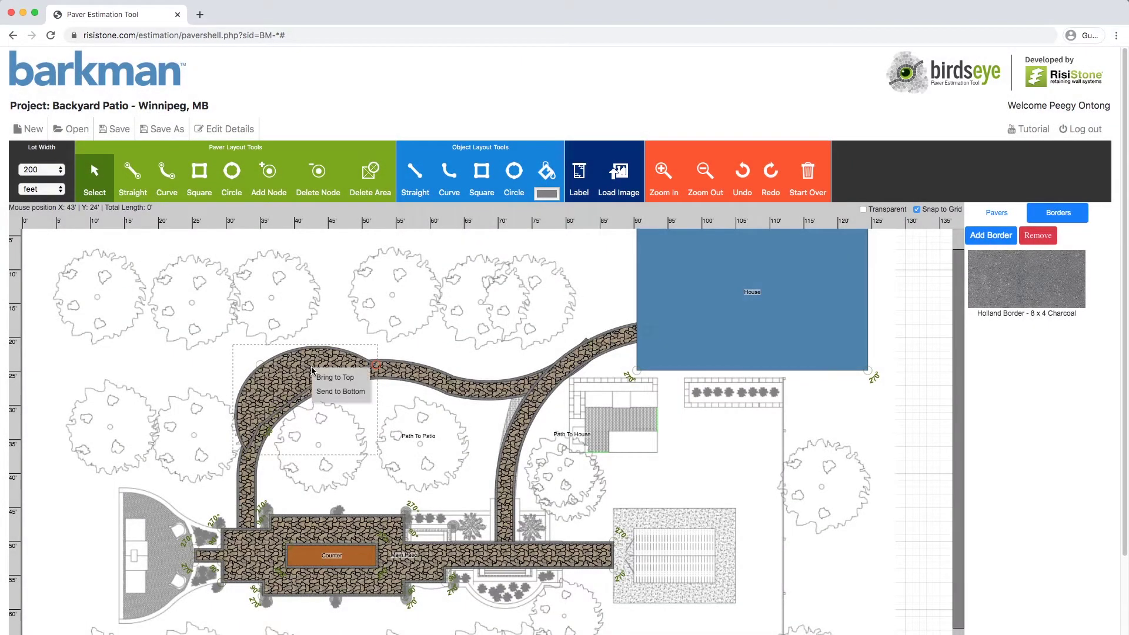
# Send the curved section to the bottom and draw a circle over the round lower-left patio
pyautogui.click(329, 392)
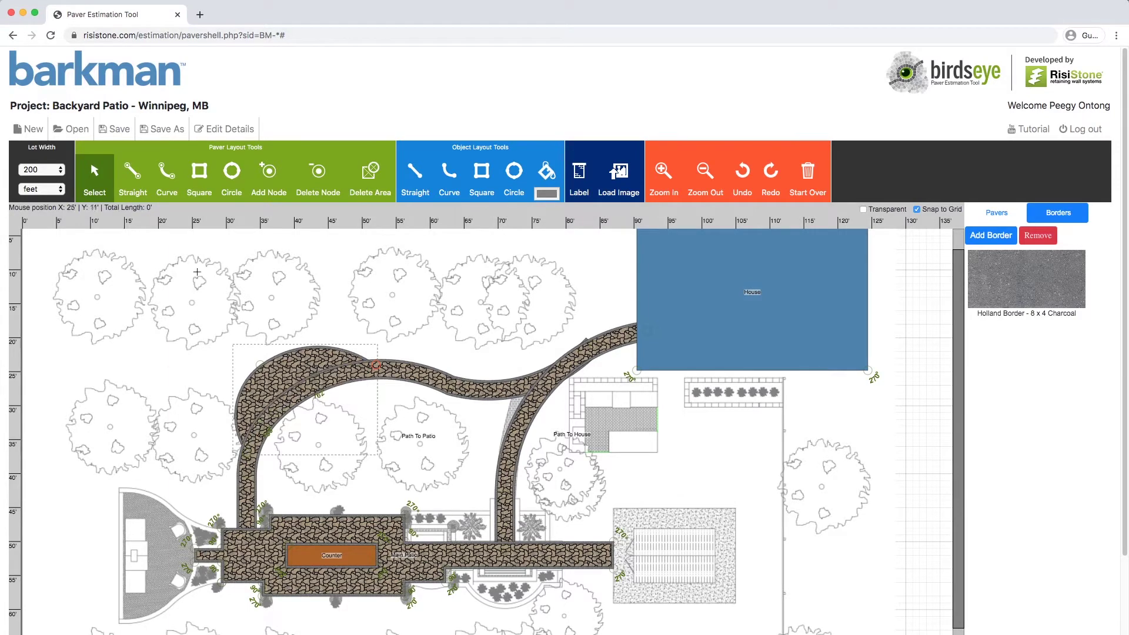
pyautogui.click(230, 179)
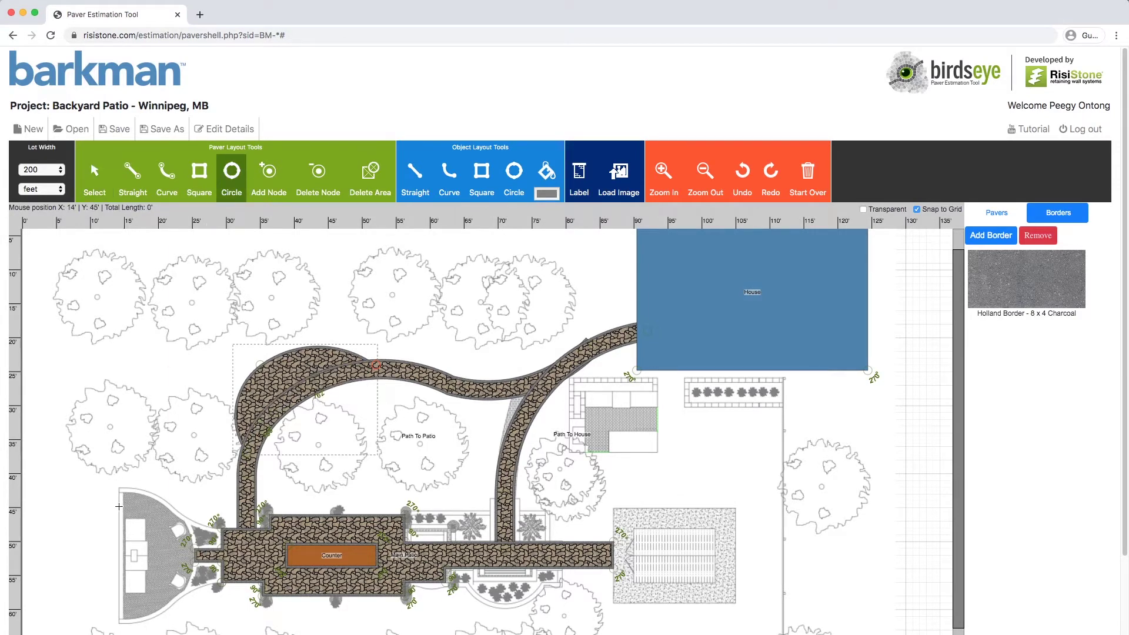
pyautogui.moveTo(86, 490); pyautogui.dragTo(191, 621)
pyautogui.moveTo(155, 558); pyautogui.dragTo(166, 574)
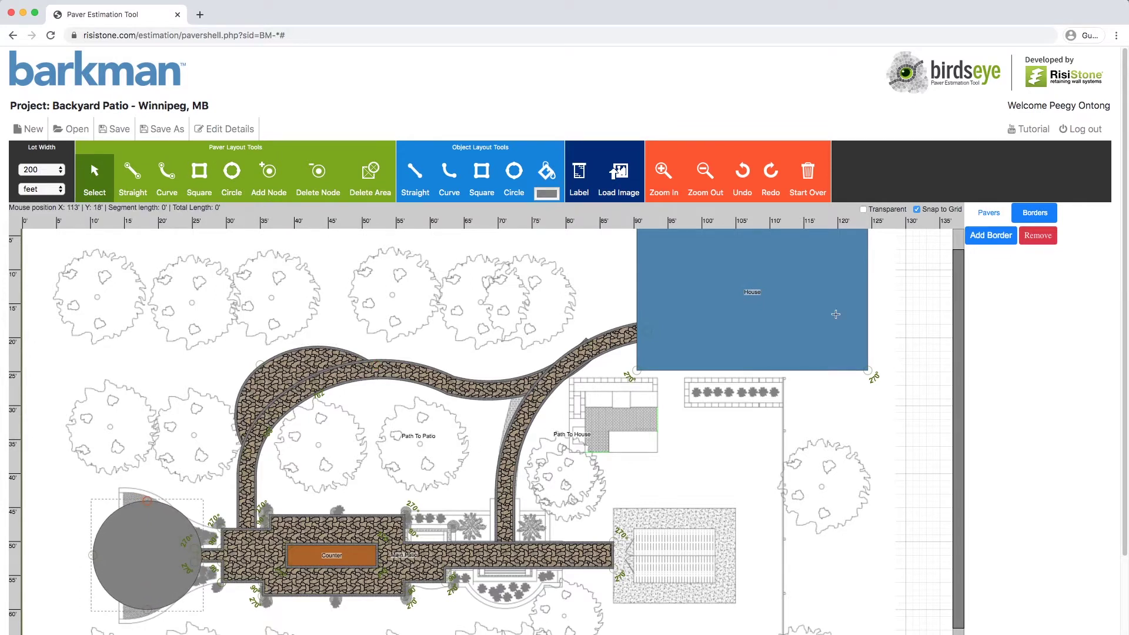
# Fill the circle with Mesa Flagstone Pattern 1 Old Town pavers
pyautogui.click(988, 213)
pyautogui.click(992, 233)
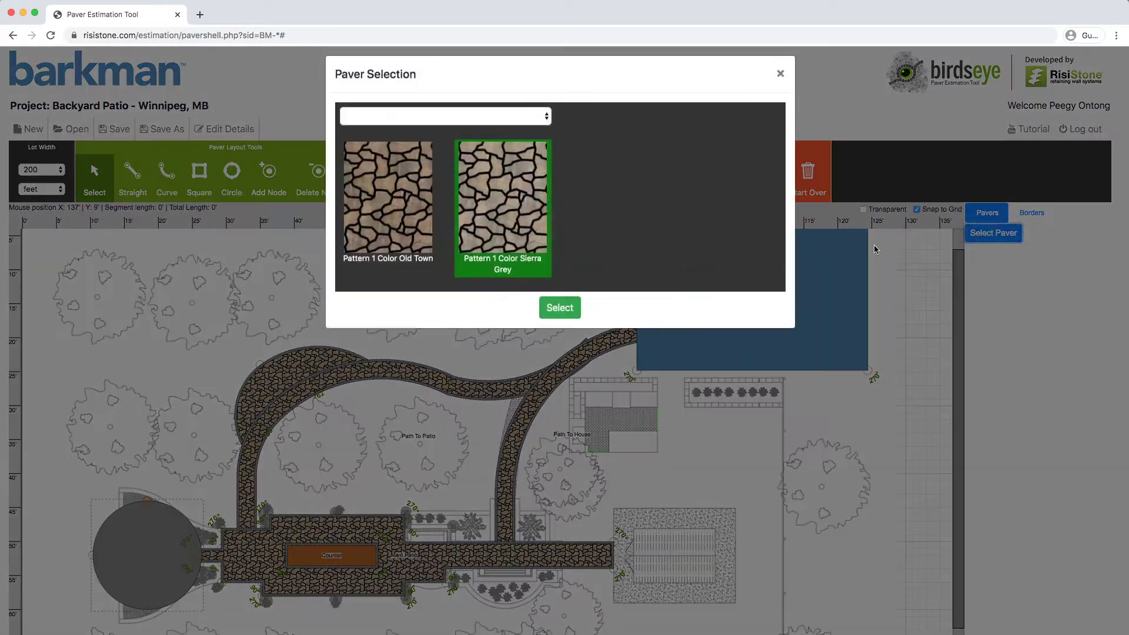
pyautogui.click(405, 239)
pyautogui.click(556, 314)
# Give the circle a Charcoal Holland Border 8 x 4
pyautogui.click(1053, 213)
pyautogui.click(989, 236)
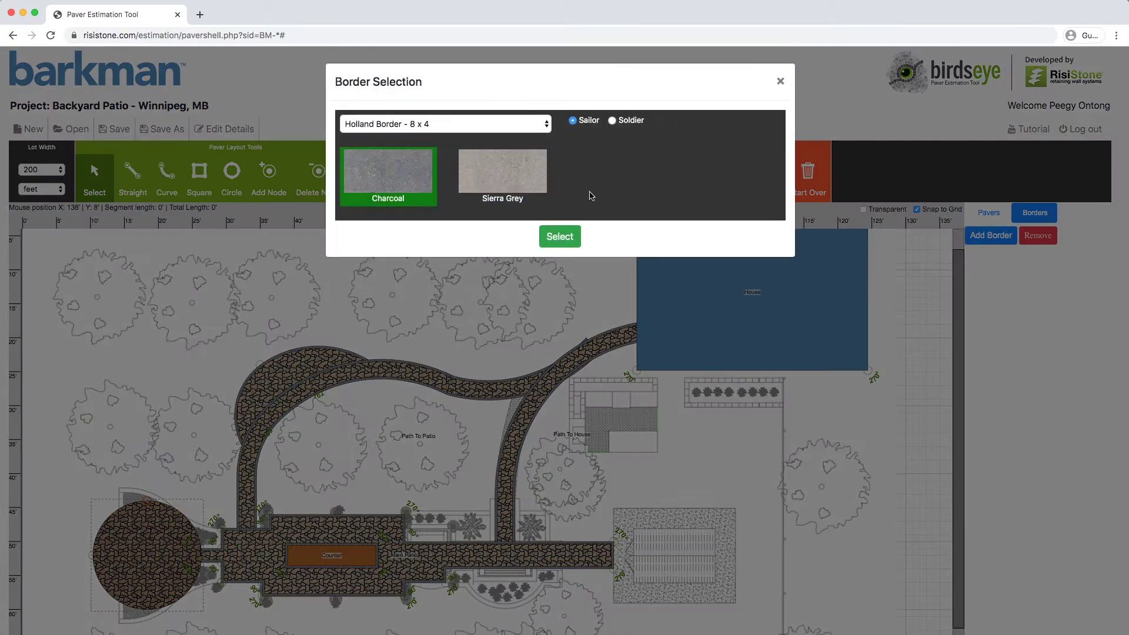
pyautogui.click(542, 238)
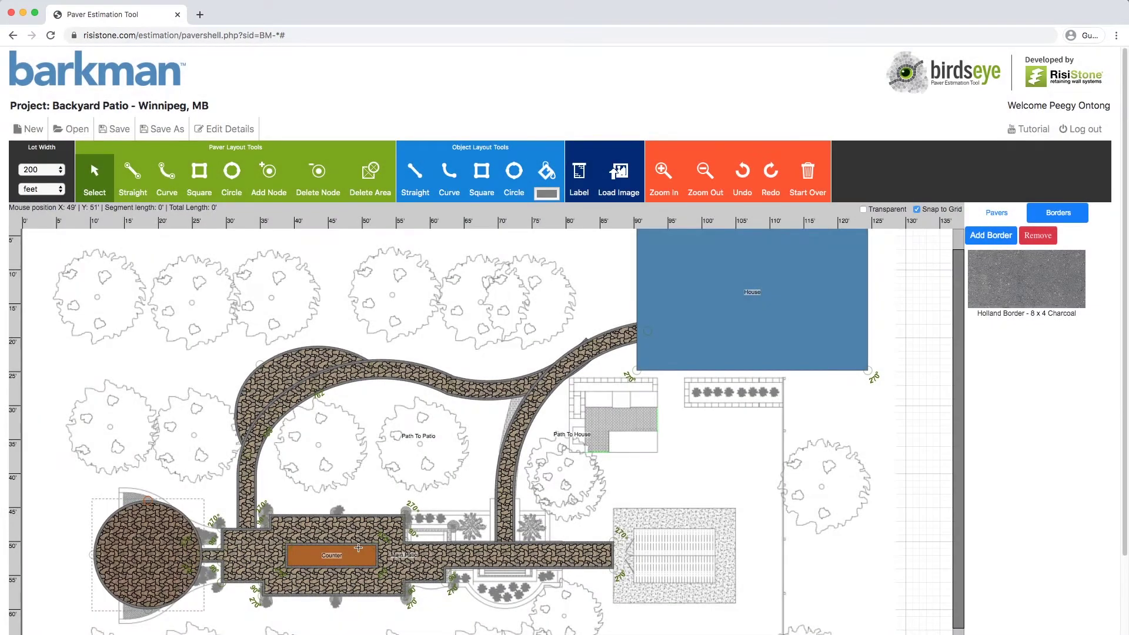
pyautogui.click(663, 191)
# Add a second Holland Border 8 x 4 in Sierra Grey to the round patio circle
pyautogui.click(662, 190)
pyautogui.click(662, 191)
pyautogui.scroll(-3, 360, 486)
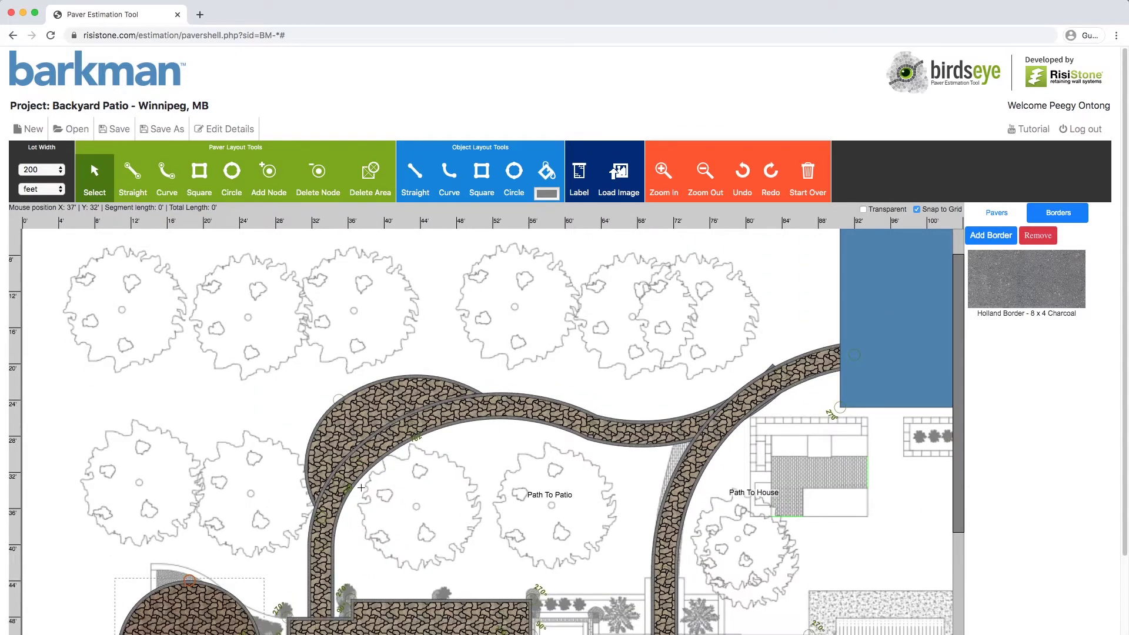
pyautogui.scroll(-1, 360, 487)
pyautogui.scroll(-1, 361, 486)
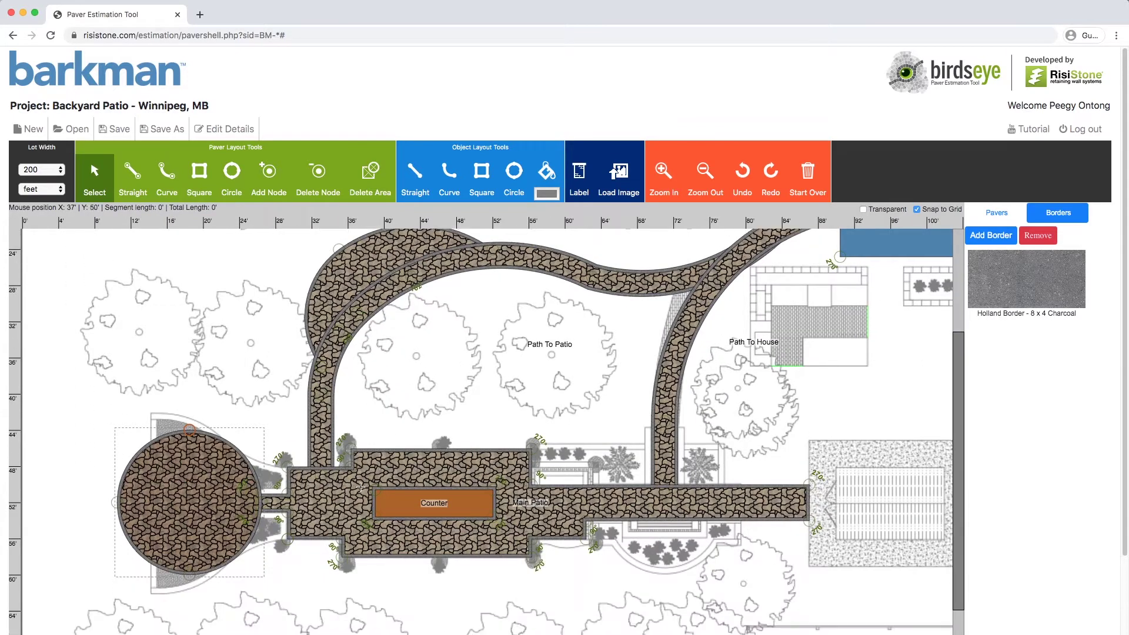
pyautogui.click(994, 237)
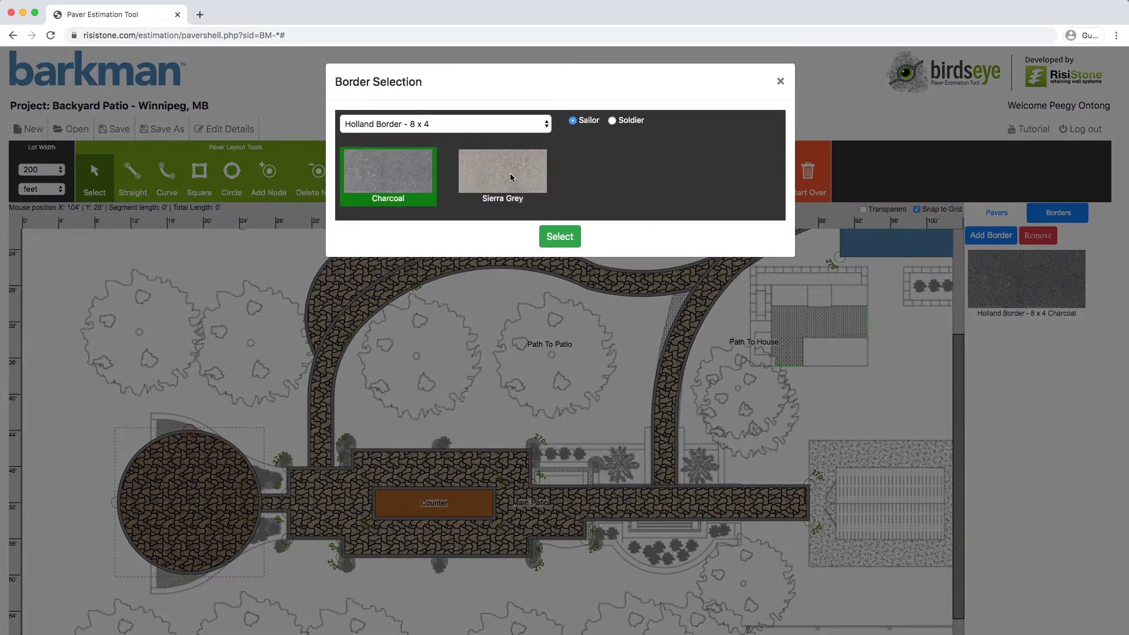
pyautogui.click(510, 177)
pyautogui.click(552, 238)
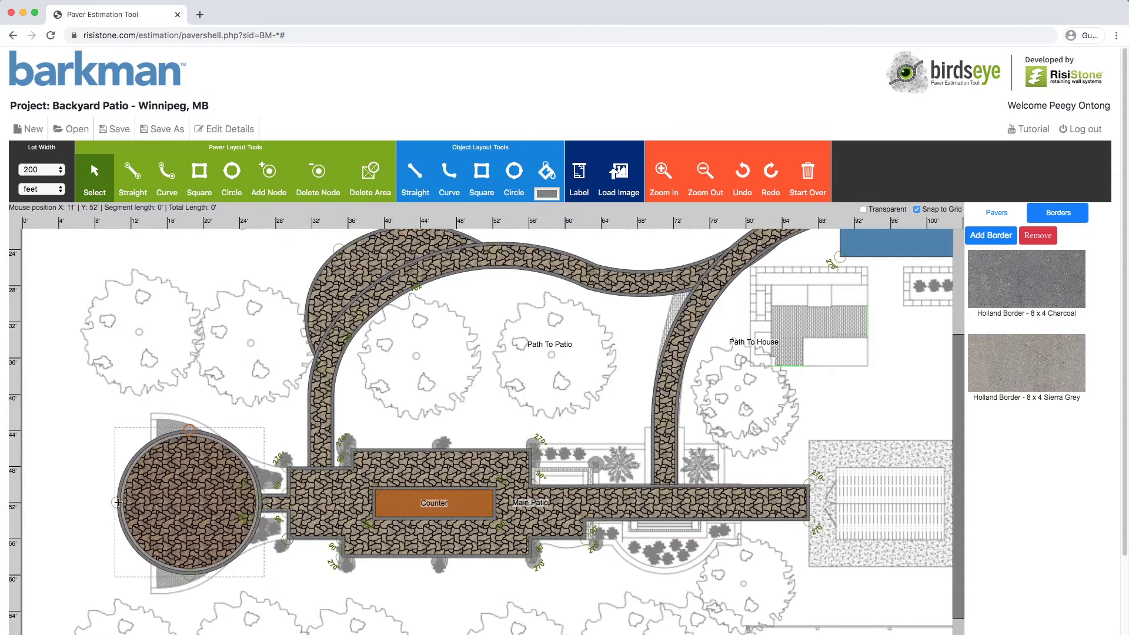
# Delete the circle's left node to turn it into a half-round patio
pyautogui.moveTo(117, 502); pyautogui.dragTo(116, 502)
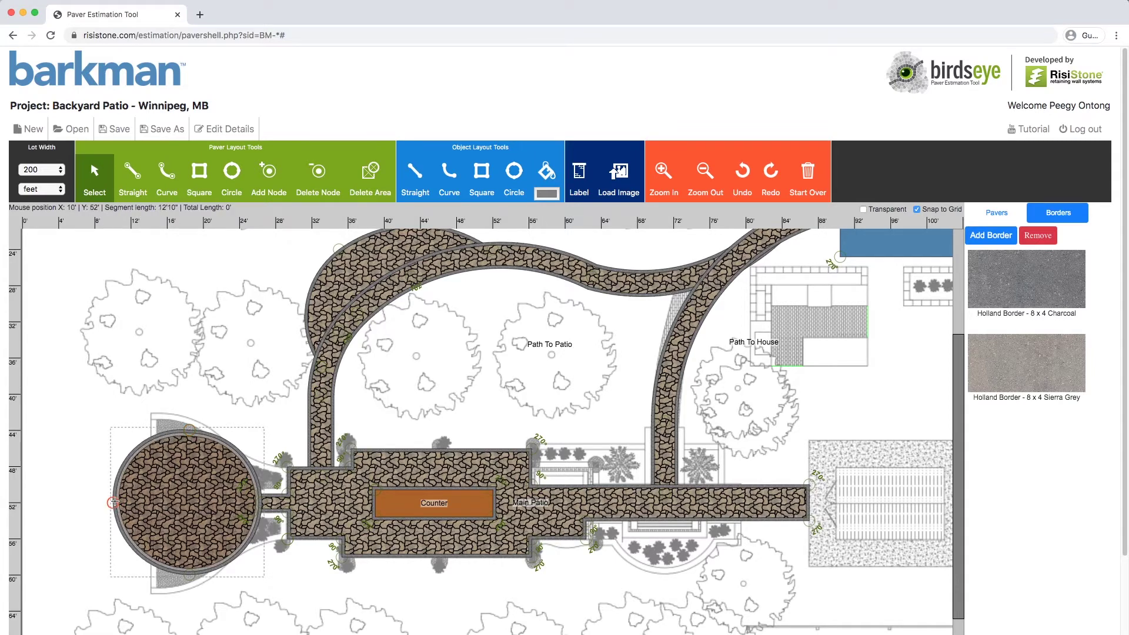
pyautogui.click(313, 182)
pyautogui.click(279, 291)
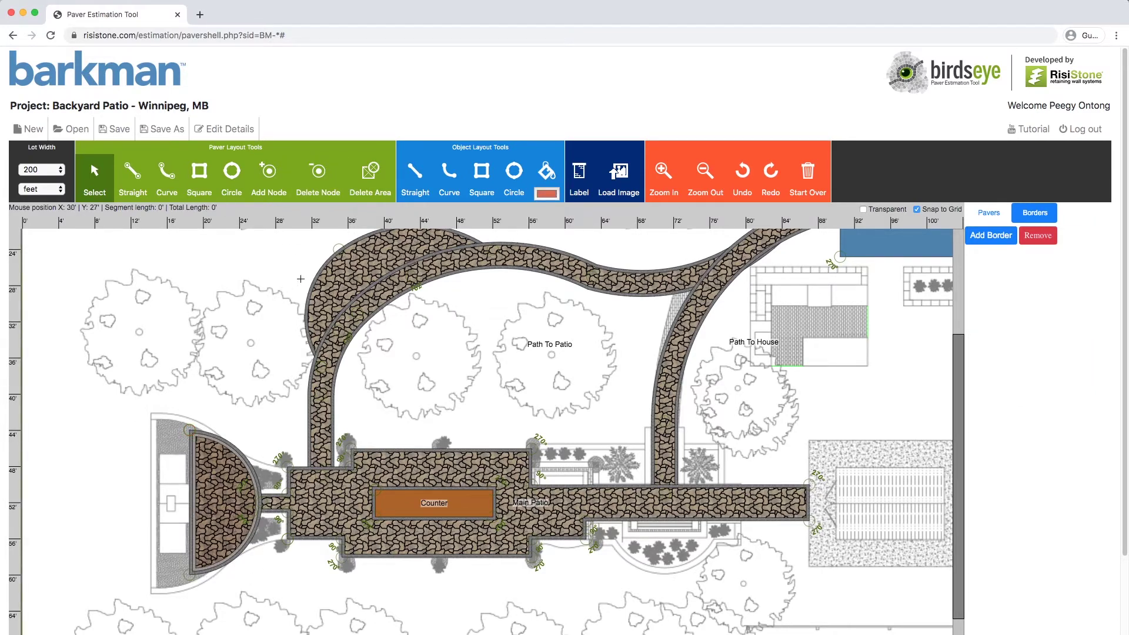
# Place an orange-red rectangle object along the half-round patio's flat left side
pyautogui.click(482, 184)
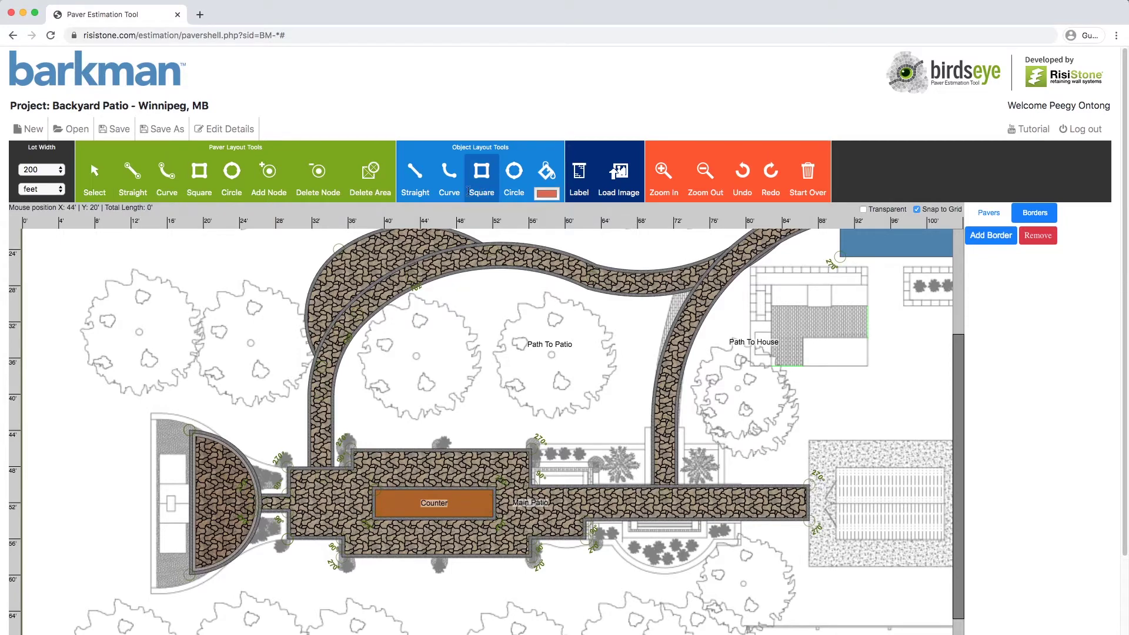
pyautogui.moveTo(160, 484); pyautogui.dragTo(220, 524)
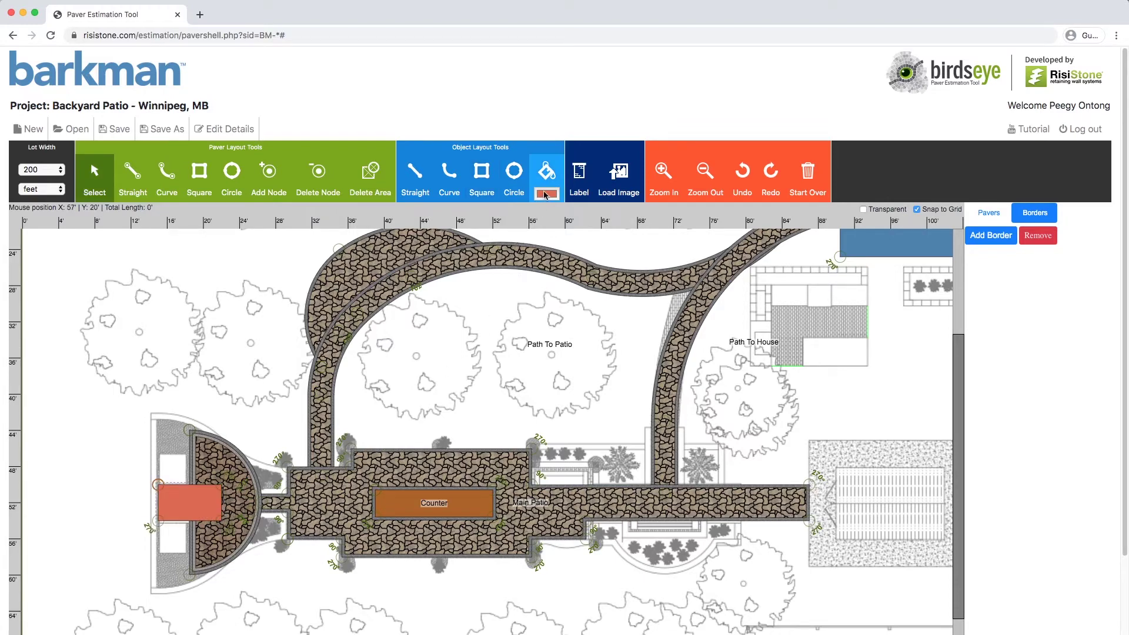
pyautogui.moveTo(193, 503); pyautogui.dragTo(191, 505)
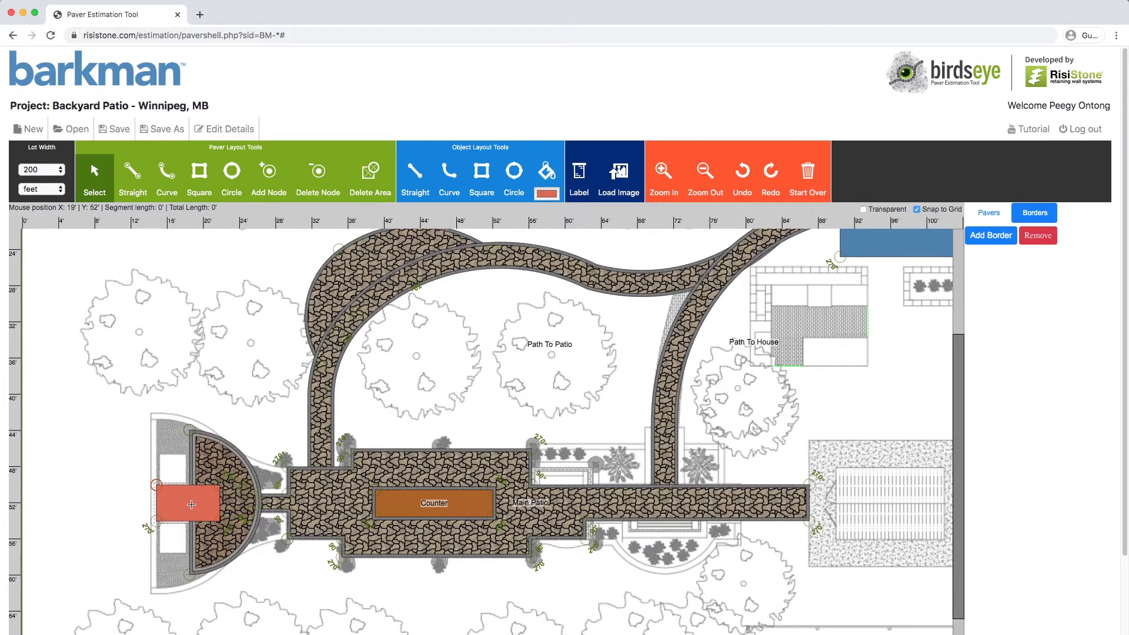
pyautogui.click(166, 177)
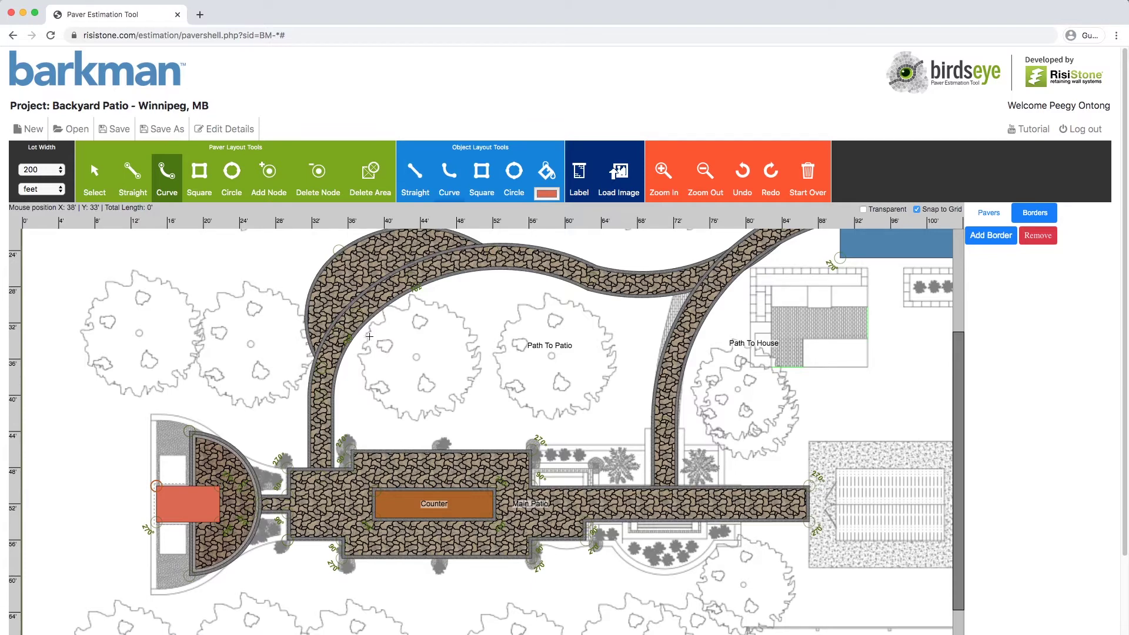
# Draw a closed leaf-shaped curved paver area inside the path loop
pyautogui.click(364, 339)
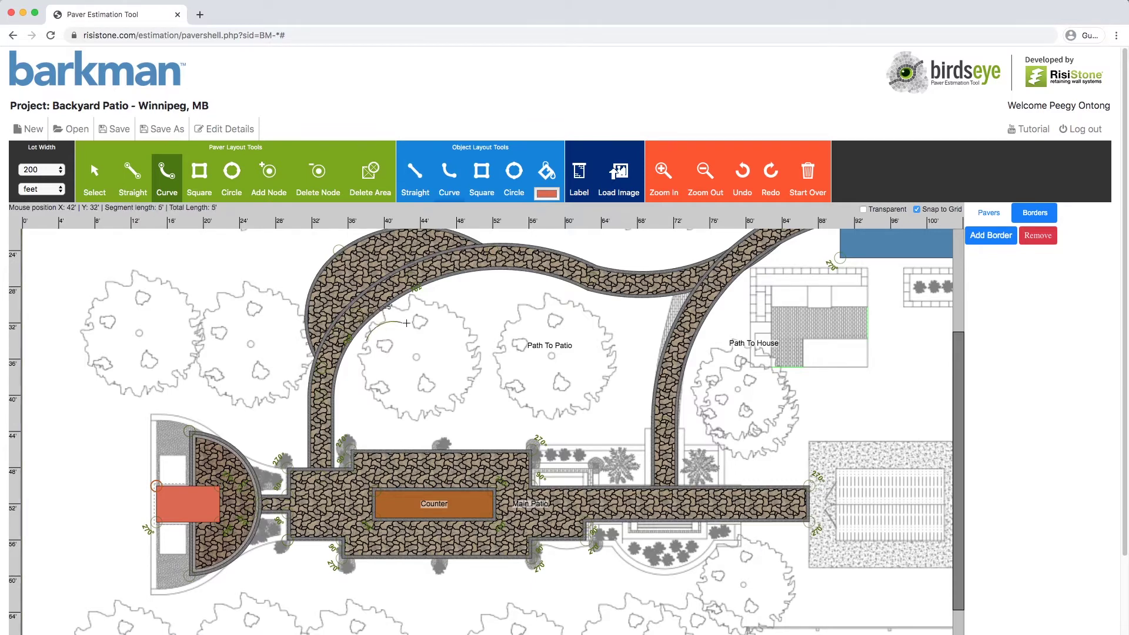
pyautogui.click(547, 295)
pyautogui.click(656, 314)
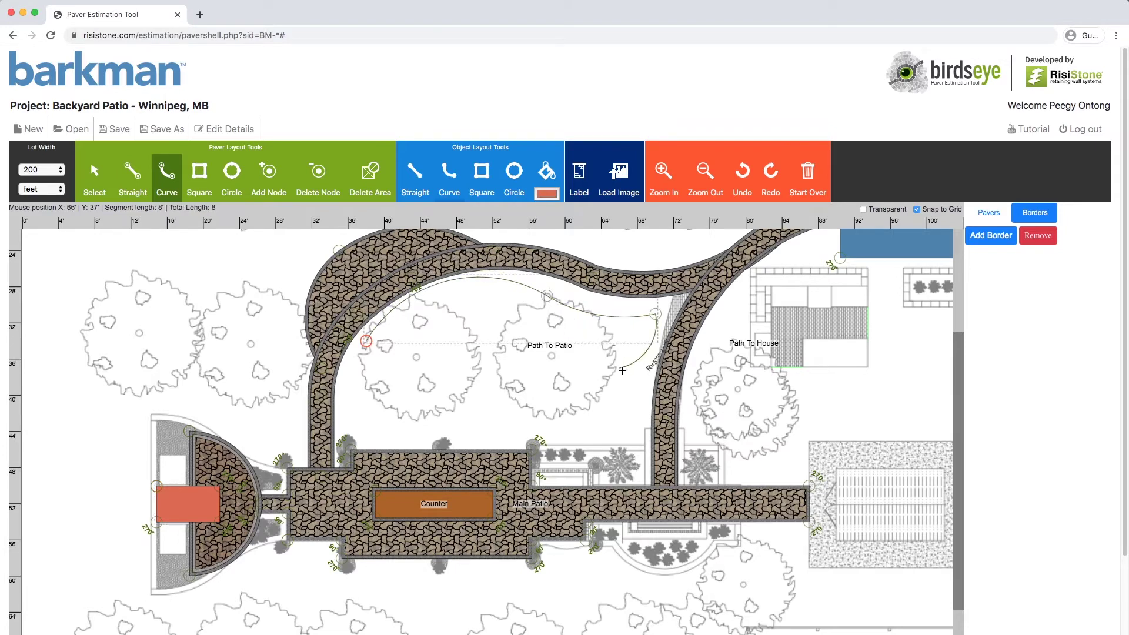
pyautogui.click(593, 394)
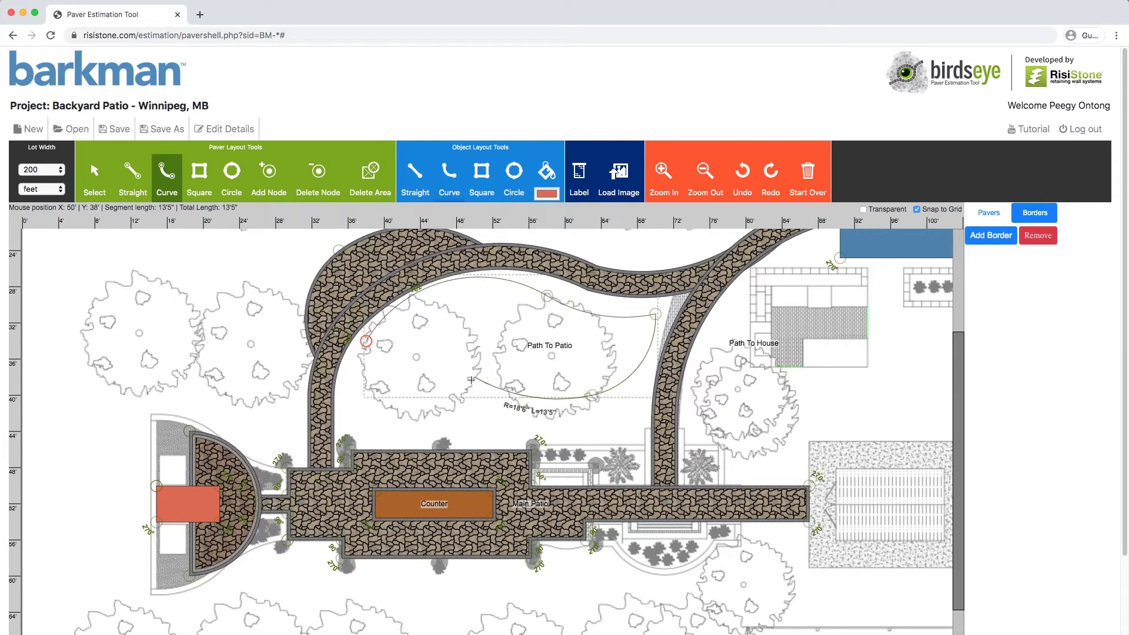
pyautogui.click(348, 422)
pyautogui.click(365, 341)
# Pave the leaf area with Mesa Flagstone Pattern 1 Sierra Grey
pyautogui.click(989, 213)
pyautogui.click(993, 233)
pyautogui.click(506, 211)
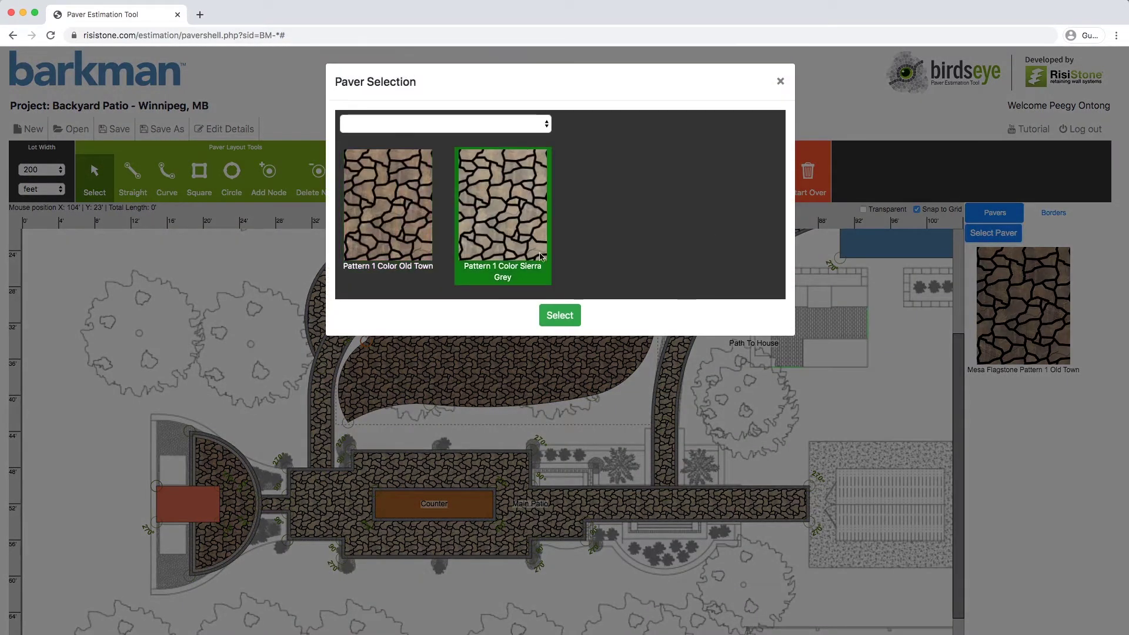
pyautogui.click(570, 318)
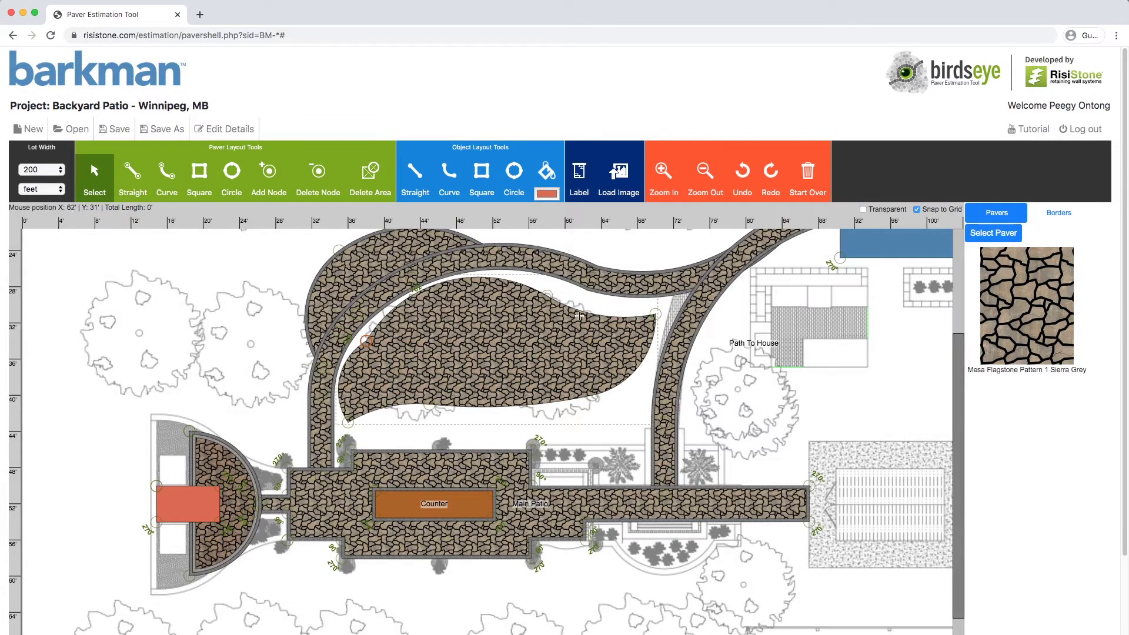
# Give the leaf area a Holland Border 8 x 4 in Charcoal
pyautogui.click(1057, 215)
pyautogui.click(992, 236)
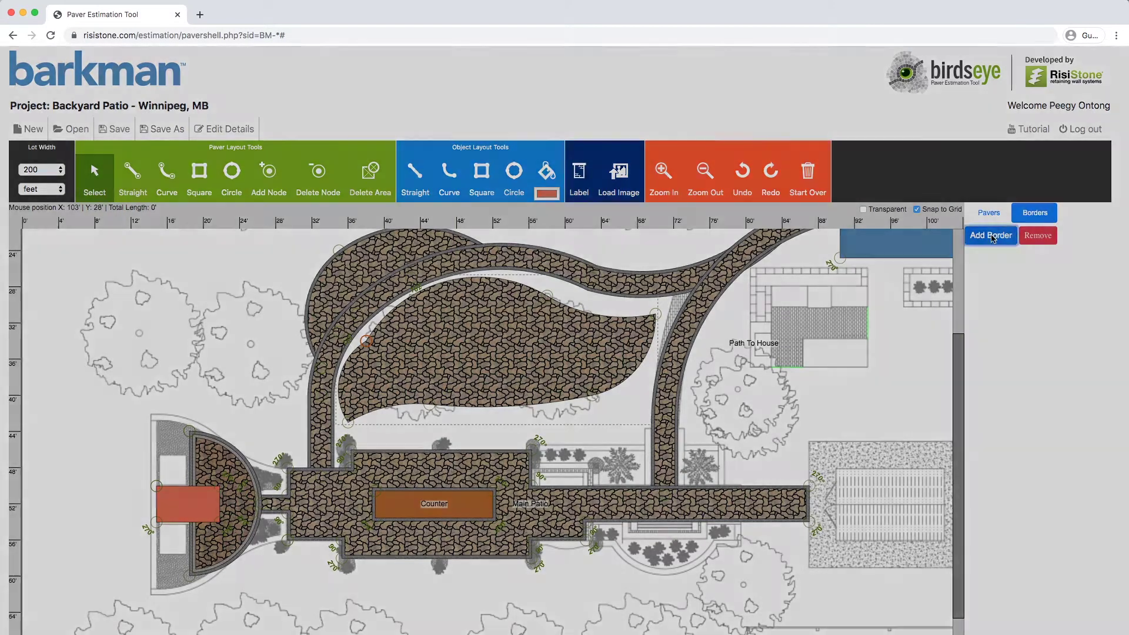
pyautogui.click(421, 178)
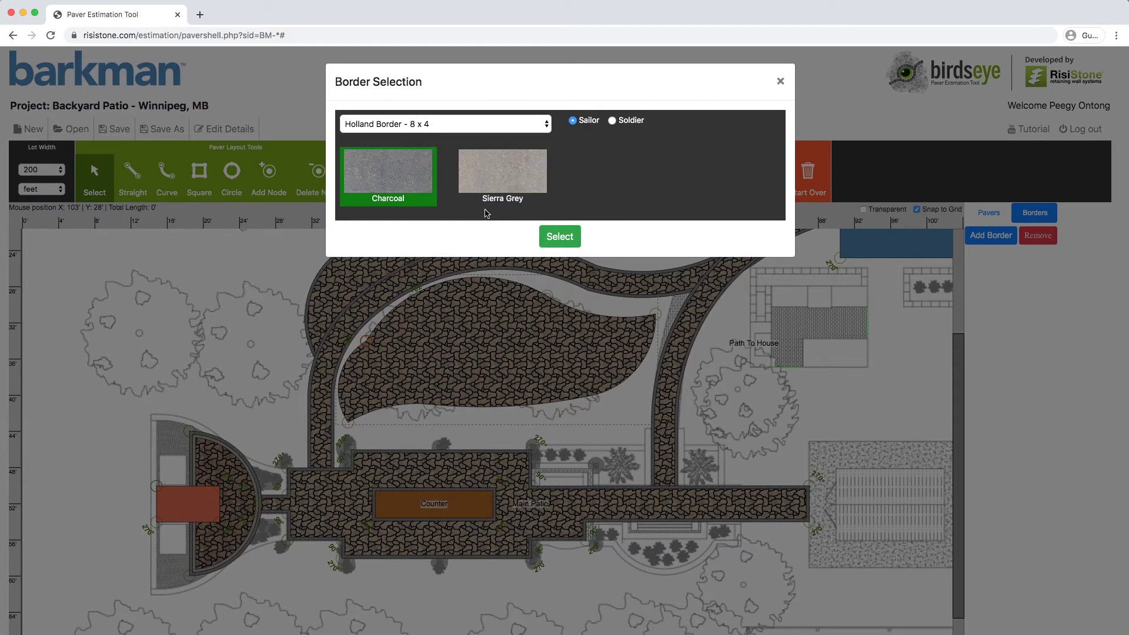
pyautogui.click(559, 236)
pyautogui.click(340, 422)
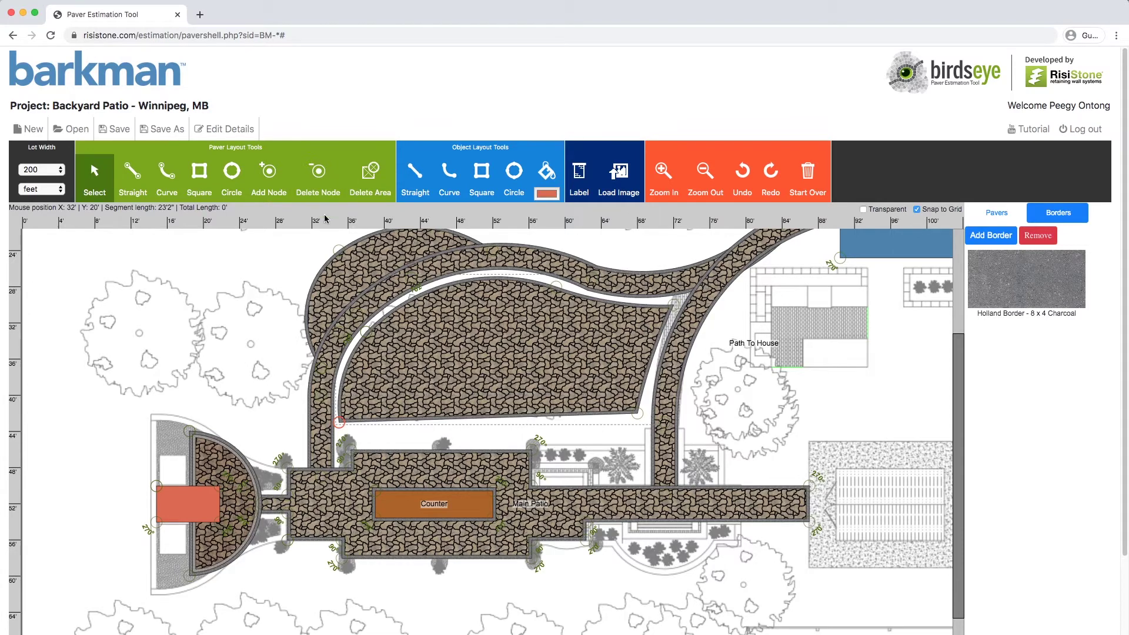
# Reshape the leaf area by dragging its corner nodes and top-edge curve
pyautogui.moveTo(637, 416); pyautogui.dragTo(651, 363)
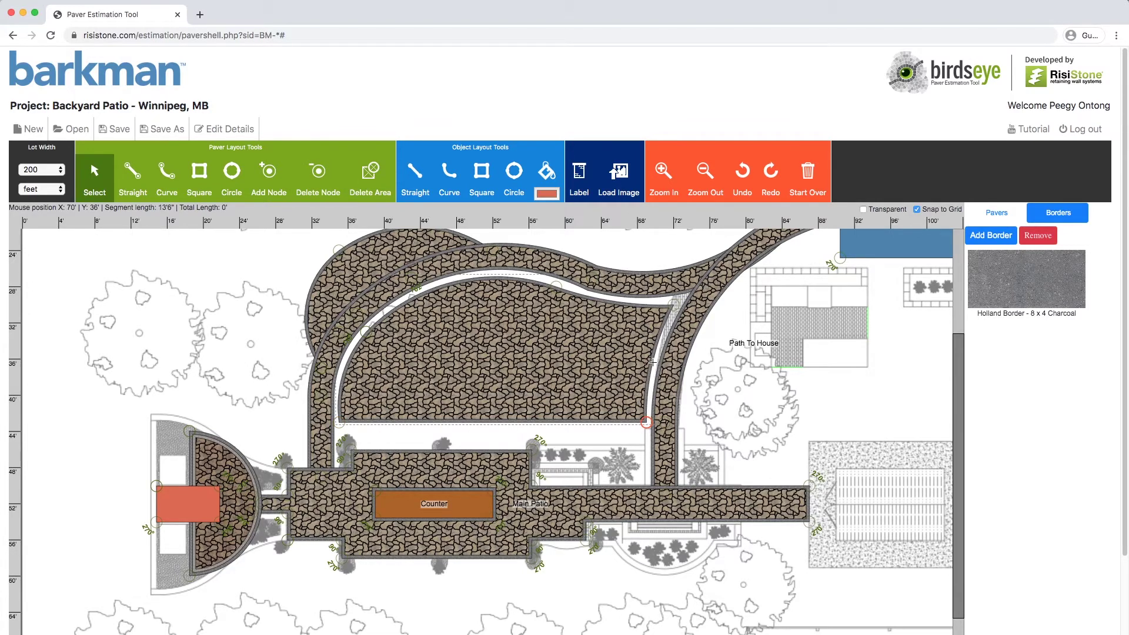
pyautogui.moveTo(556, 286); pyautogui.dragTo(574, 300)
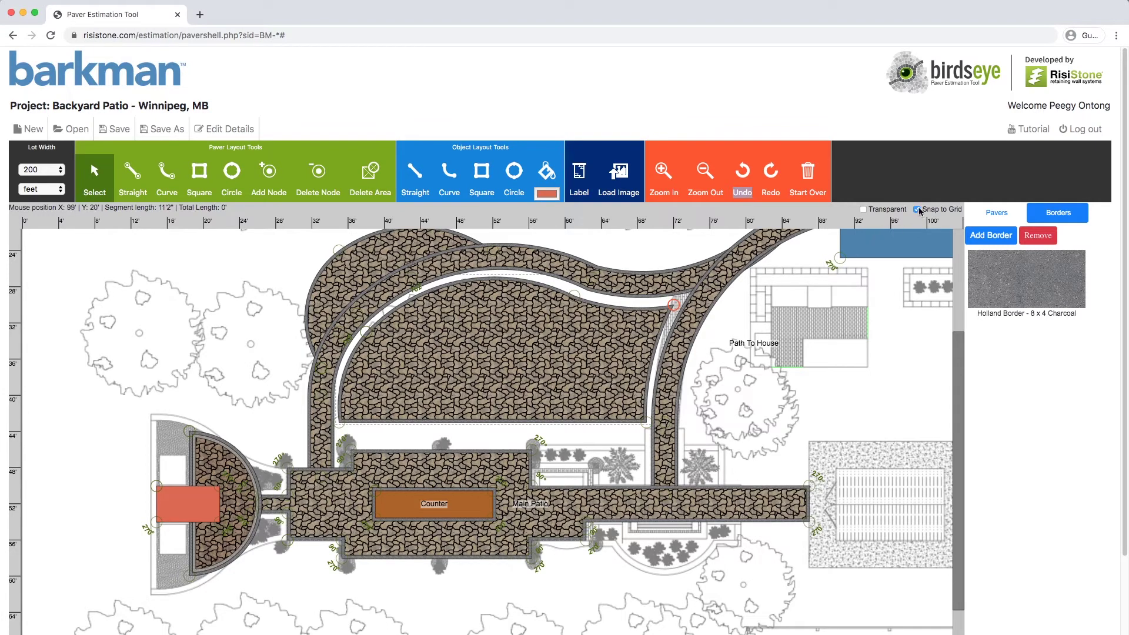
pyautogui.moveTo(575, 295); pyautogui.dragTo(578, 293)
pyautogui.moveTo(674, 304); pyautogui.dragTo(675, 303)
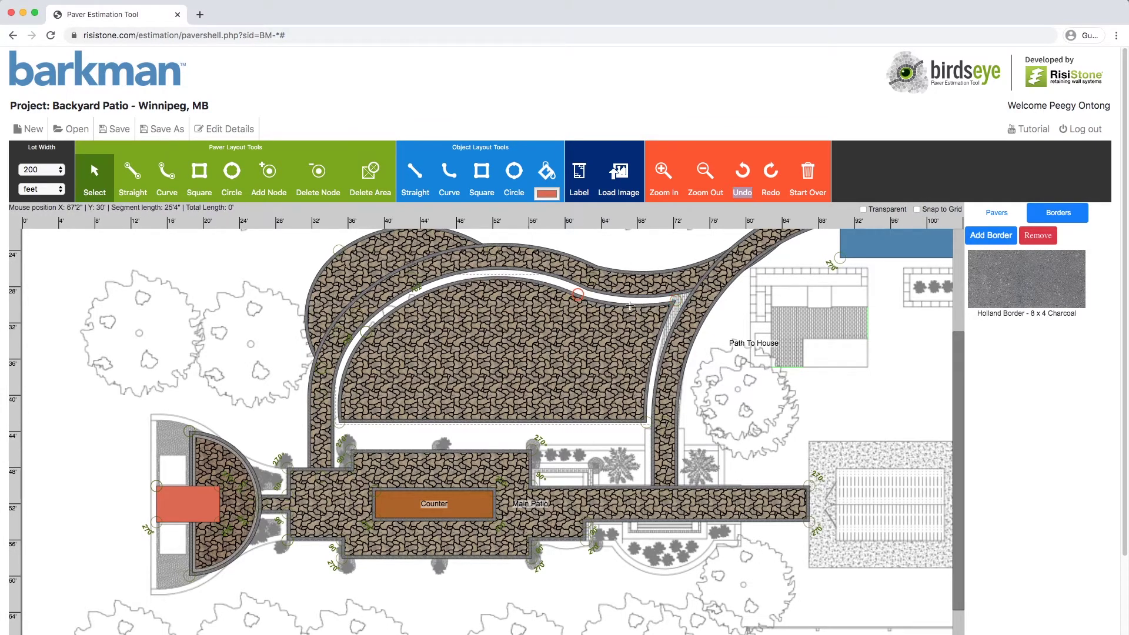
# Add a Sierra Grey Holland Border 8 x 4 to the leaf area
pyautogui.click(991, 235)
pyautogui.click(527, 177)
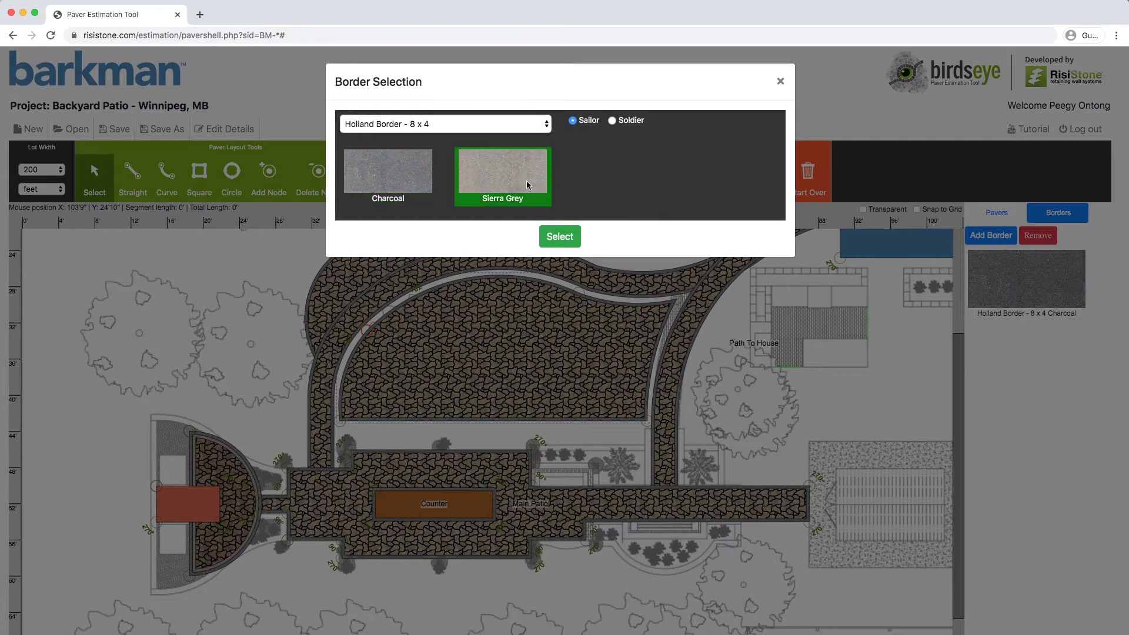
pyautogui.click(559, 236)
# Draw a small square patch at the leaf's lower-left paved in Sierra Grey
pyautogui.click(198, 172)
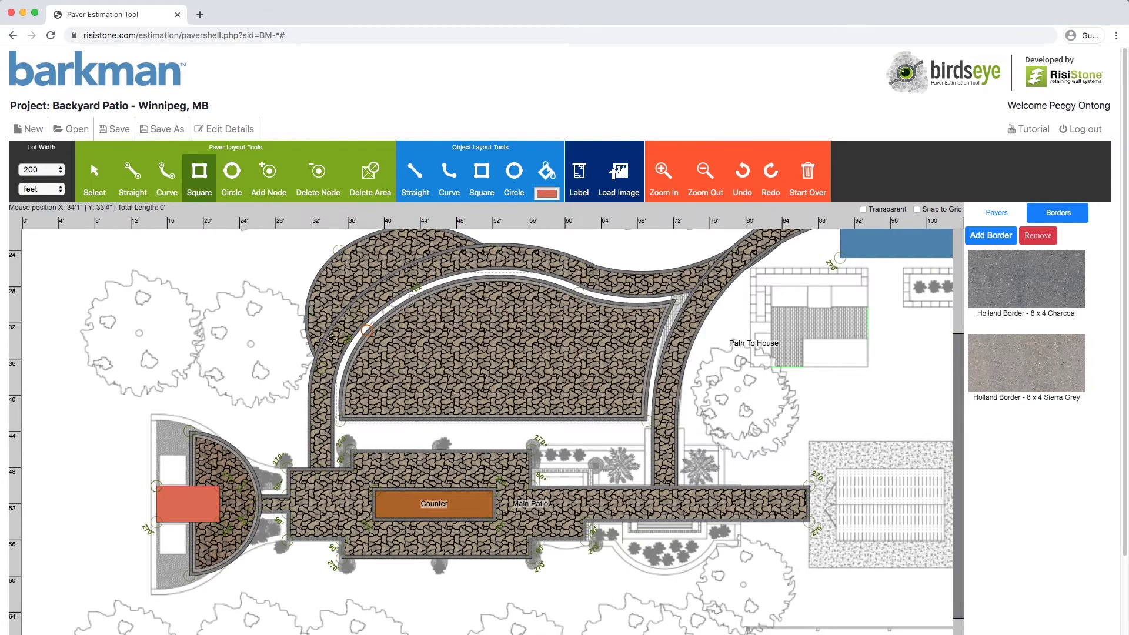
pyautogui.moveTo(322, 389); pyautogui.dragTo(365, 417)
pyautogui.click(988, 212)
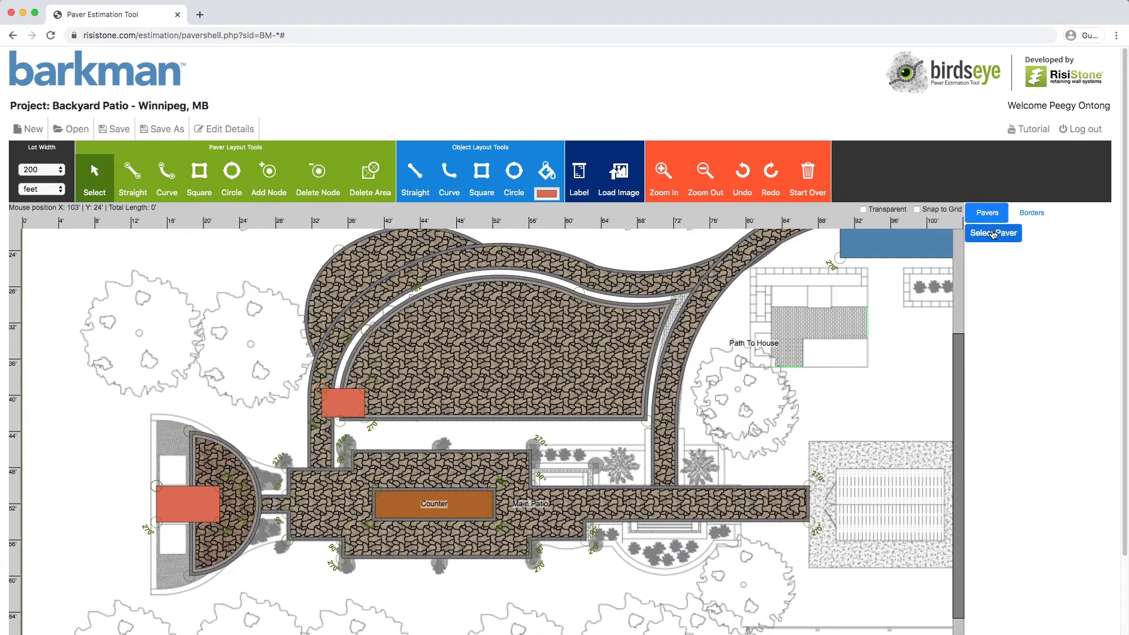
pyautogui.click(993, 233)
pyautogui.click(568, 312)
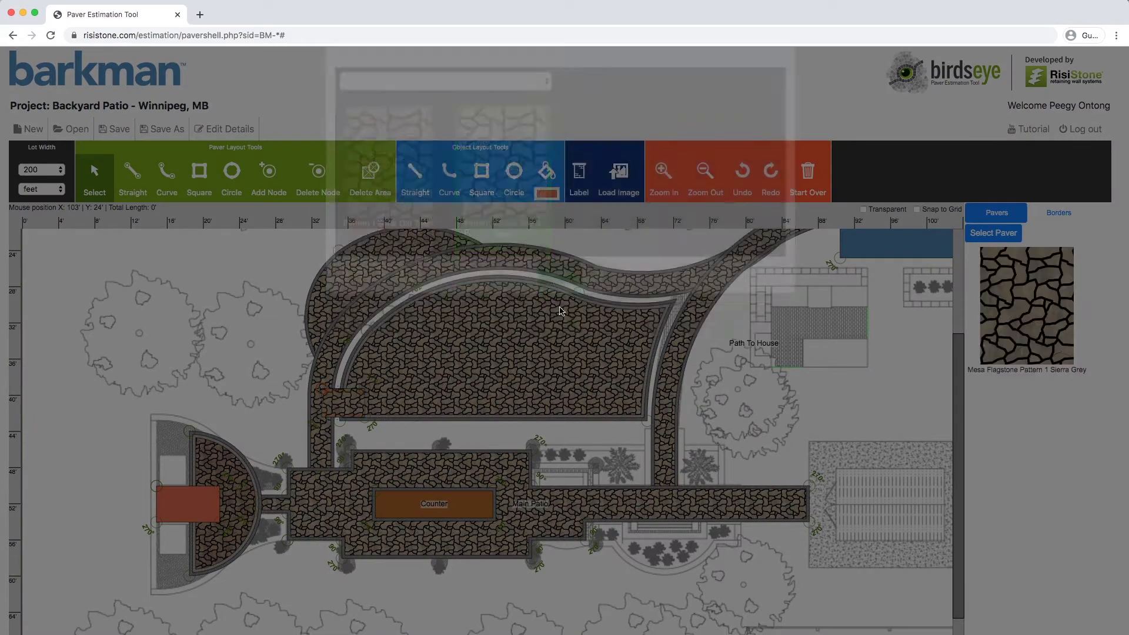
# Give the square a Charcoal Holland border and send it to the bottom layer
pyautogui.click(1058, 212)
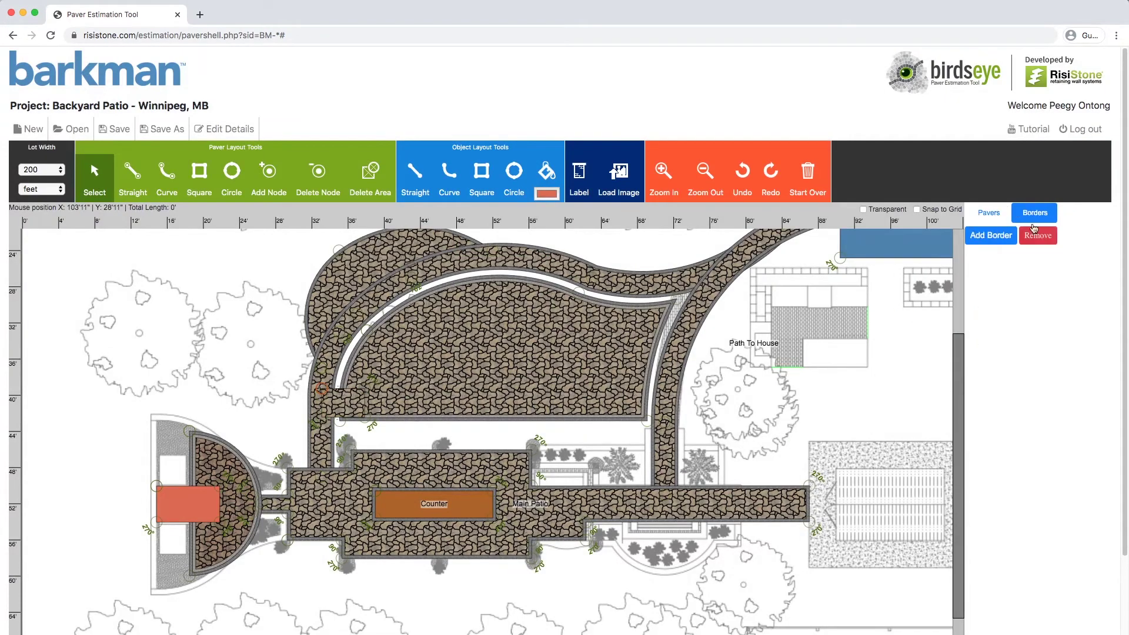
pyautogui.click(991, 235)
pyautogui.click(388, 170)
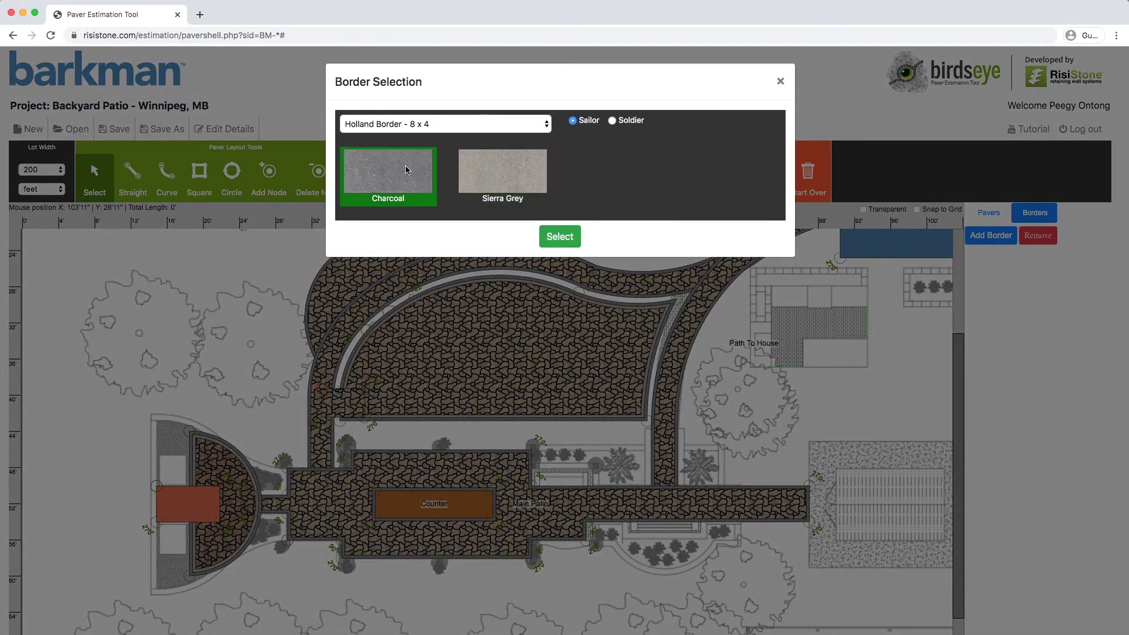
pyautogui.click(559, 236)
pyautogui.rightClick(344, 395)
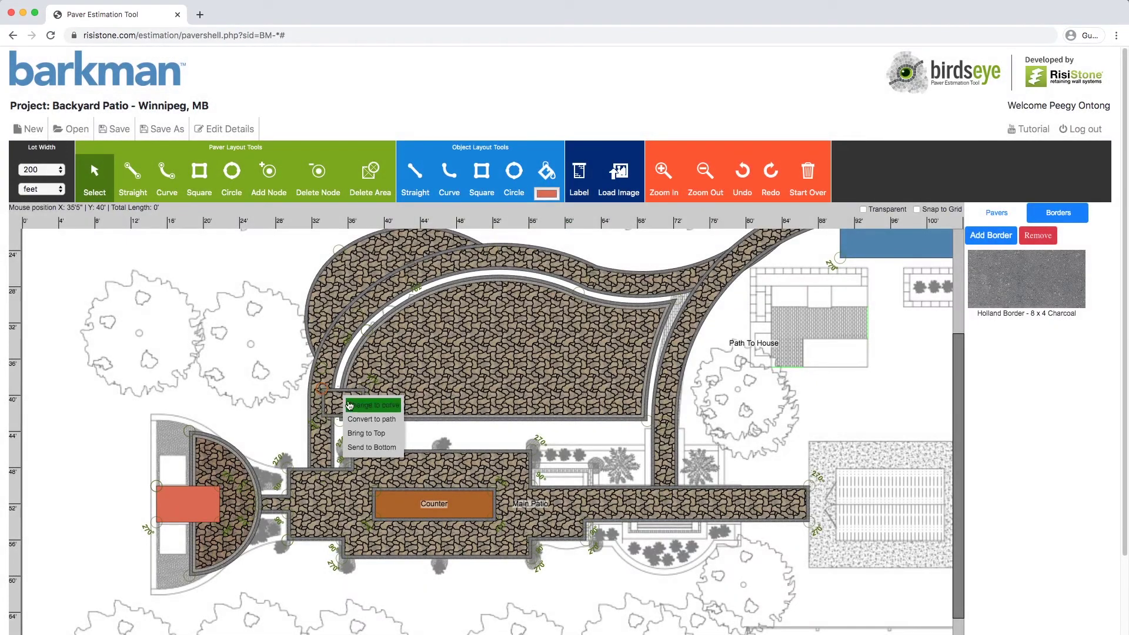
pyautogui.click(372, 448)
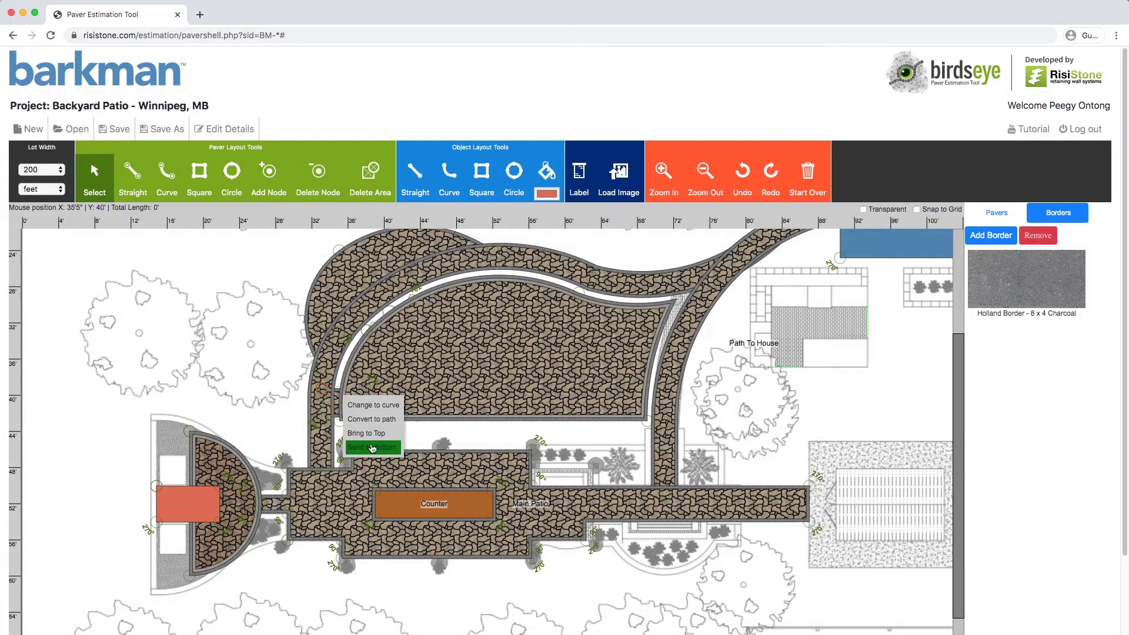
pyautogui.click(212, 194)
# Fill the leaf's upper-right tip with a straight-edged patch, Charcoal-bordered and sent to bottom
pyautogui.click(141, 178)
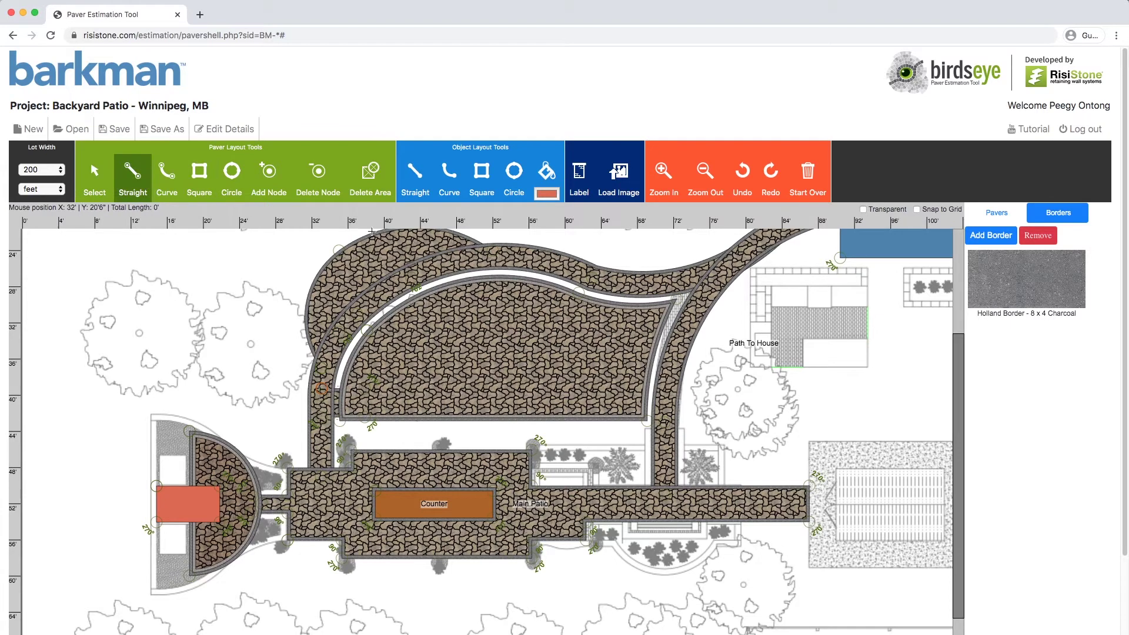
pyautogui.click(665, 308)
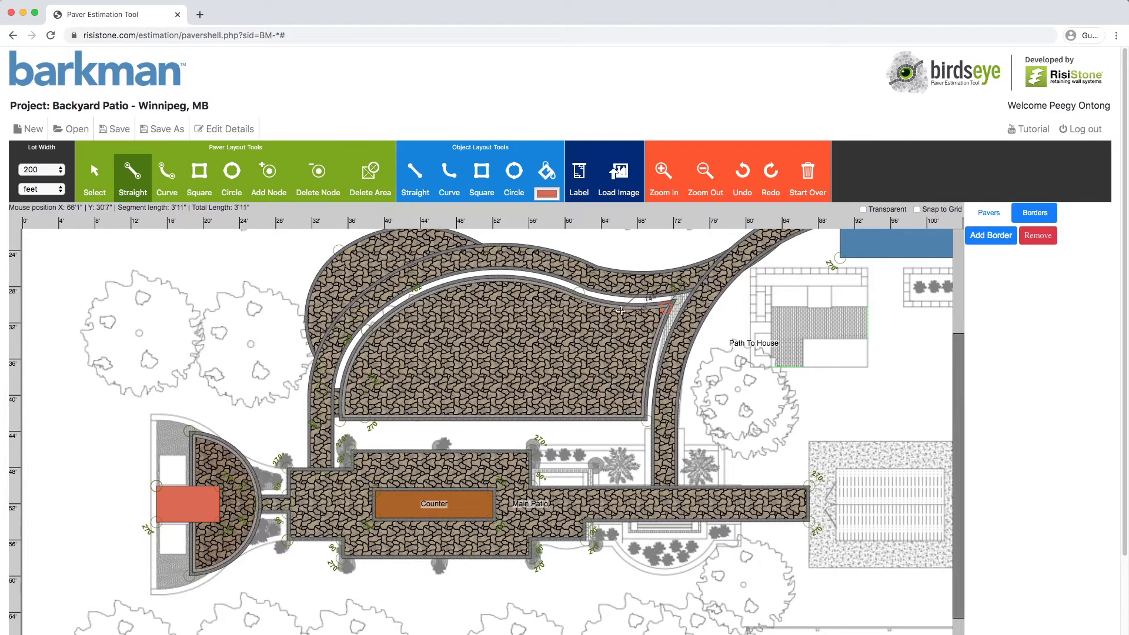
pyautogui.click(664, 307)
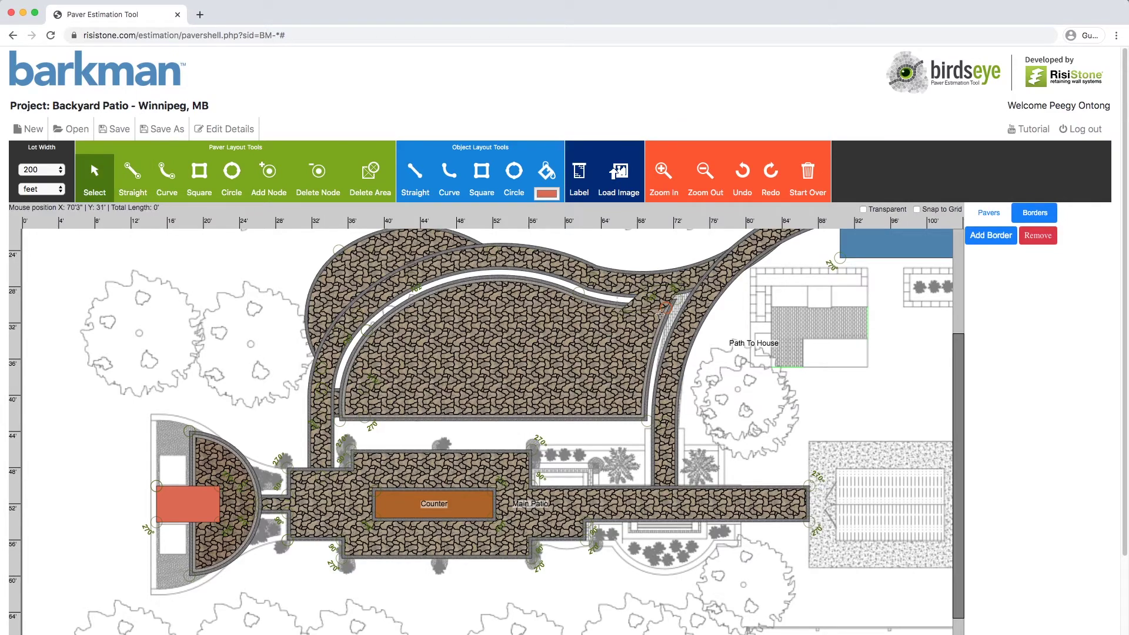
pyautogui.click(990, 236)
pyautogui.click(560, 235)
pyautogui.rightClick(655, 299)
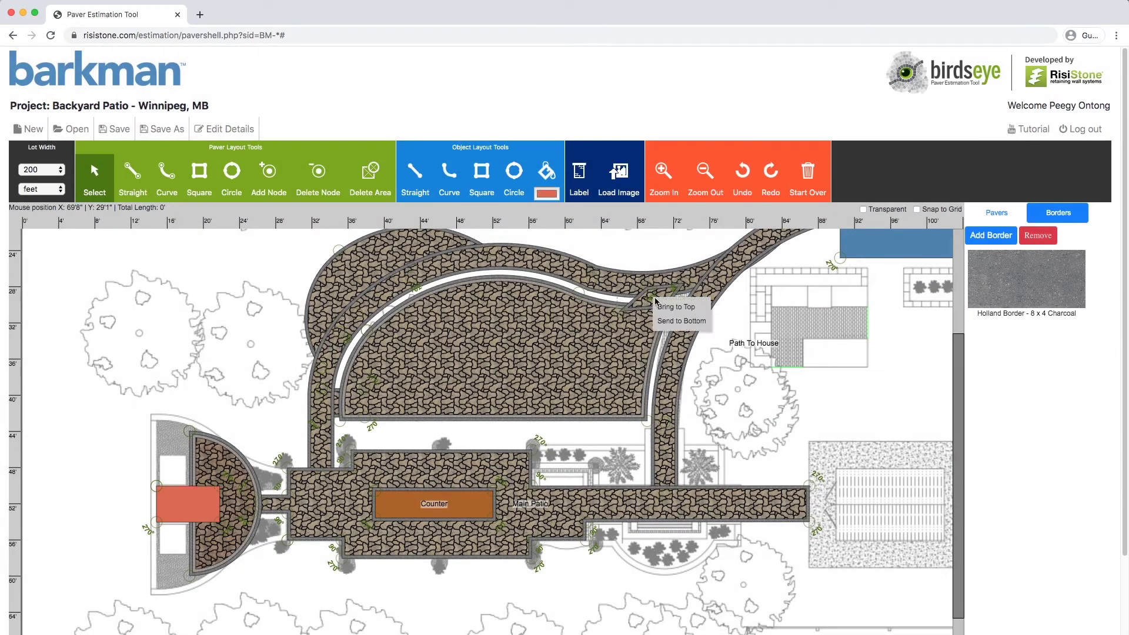
pyautogui.click(681, 321)
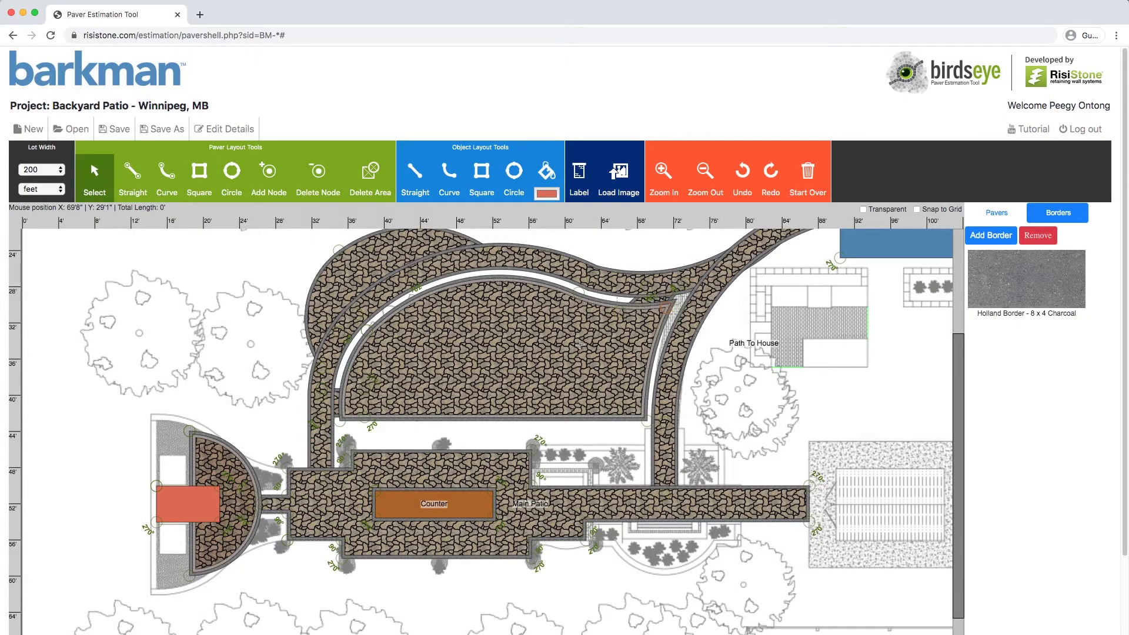
# Draw a curved leaf-shaped area inside the upper patio's path loop and bend its lower edge into a leaf outline
pyautogui.click(446, 176)
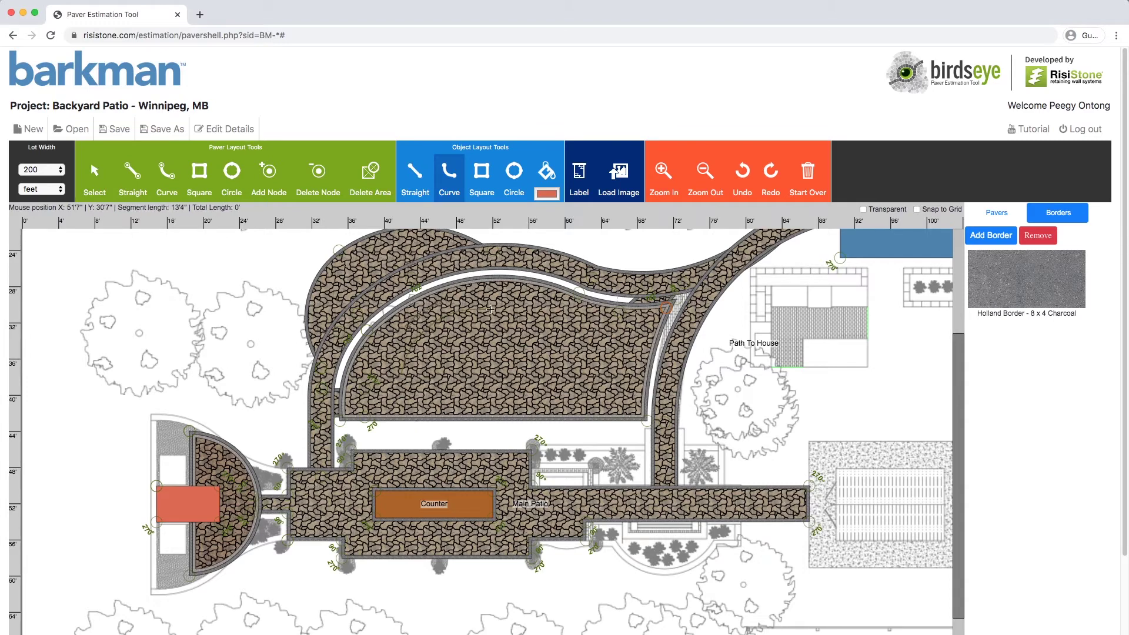
pyautogui.click(402, 372)
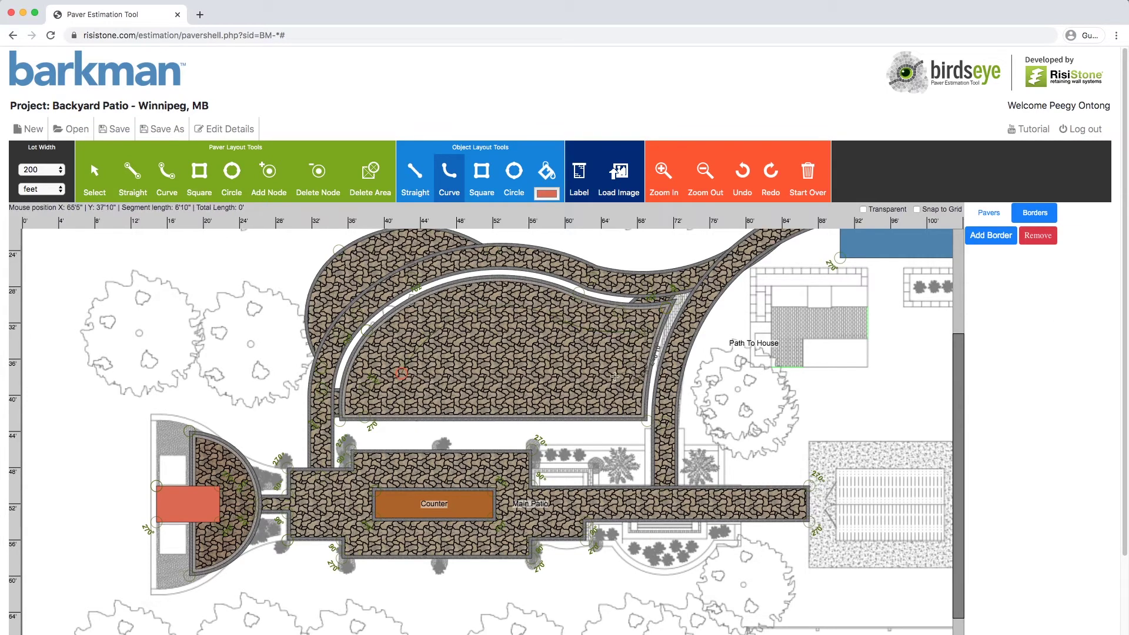
pyautogui.click(620, 397)
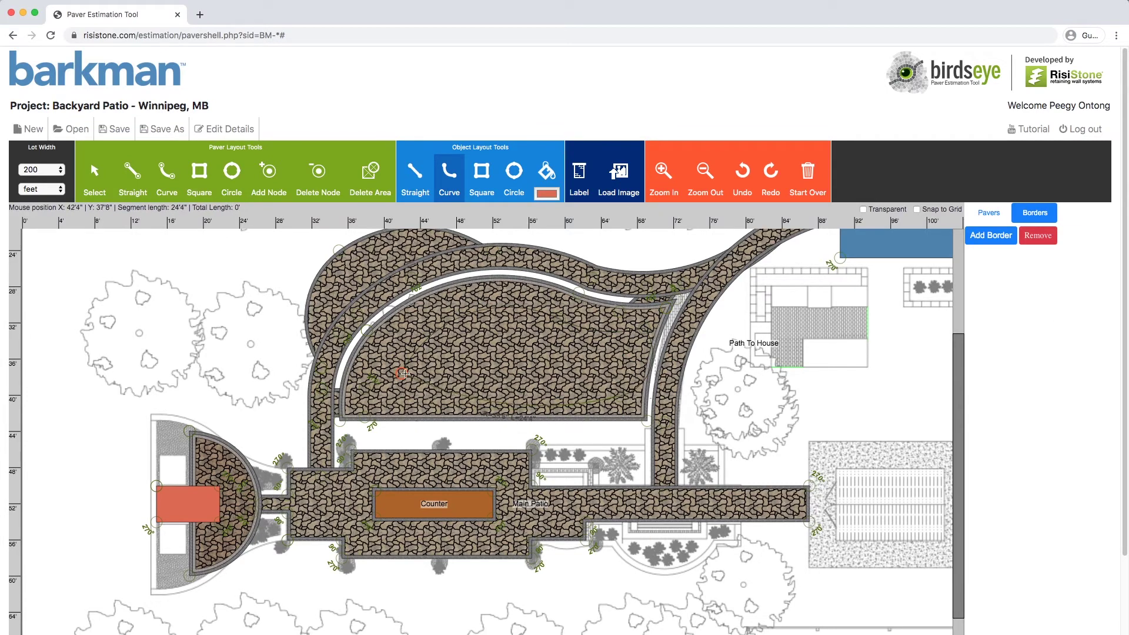
pyautogui.click(375, 390)
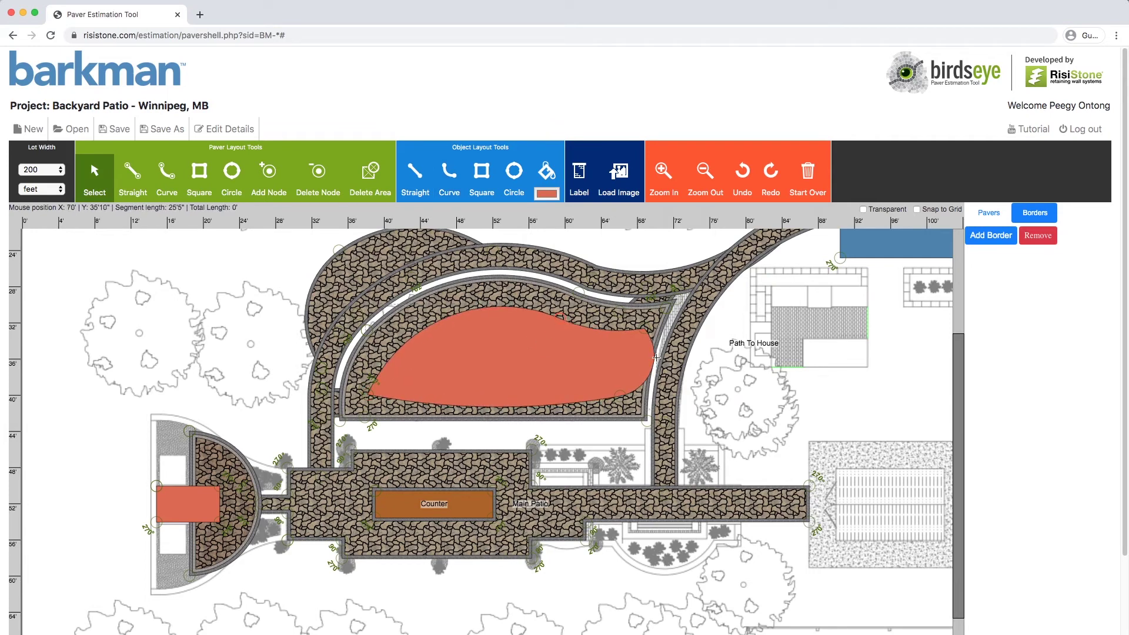
pyautogui.click(624, 396)
pyautogui.moveTo(623, 395); pyautogui.dragTo(627, 358)
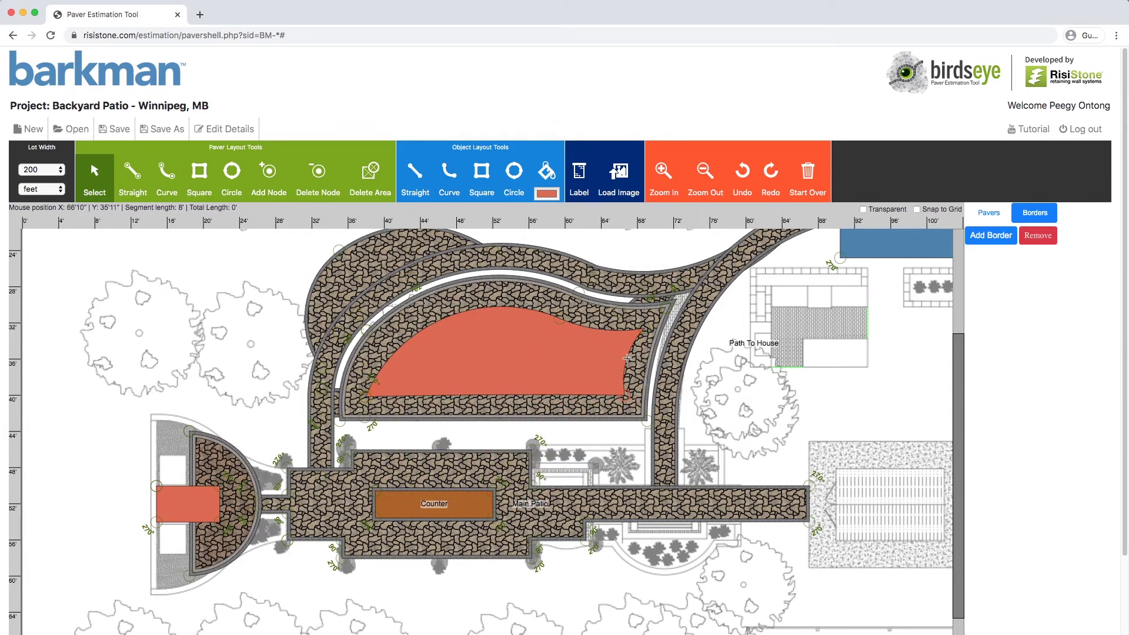
# Fill the leaf-shaped area blue
pyautogui.click(546, 194)
pyautogui.moveTo(329, 414); pyautogui.dragTo(270, 450)
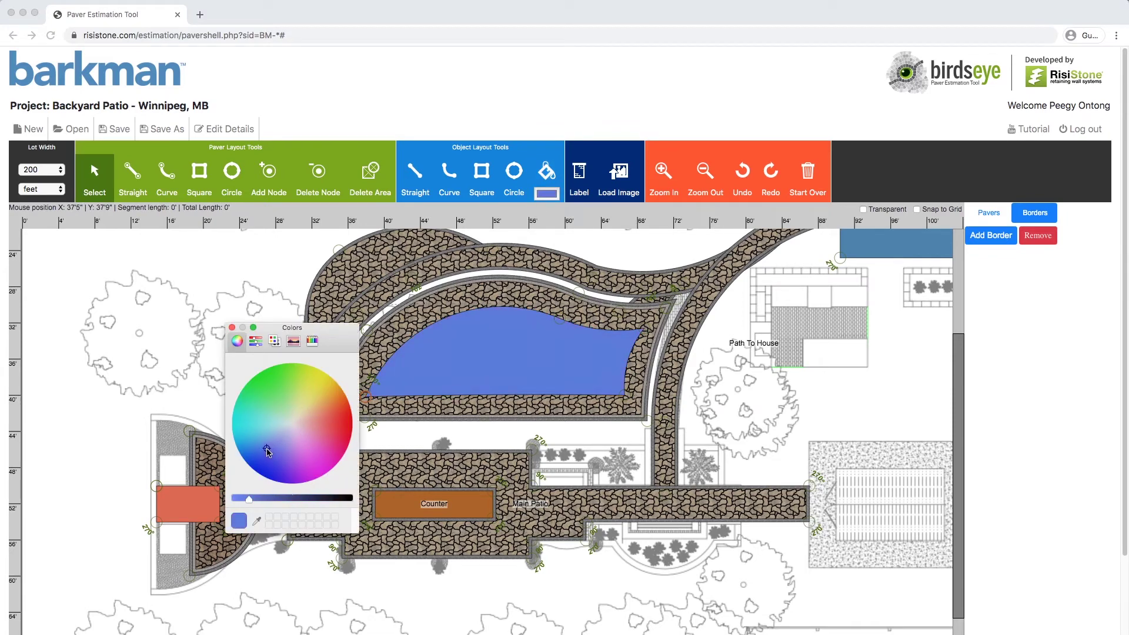
pyautogui.click(231, 328)
# Edge the pool with Holland 8 x 4 borders in Charcoal and Sierra Grey
pyautogui.click(992, 235)
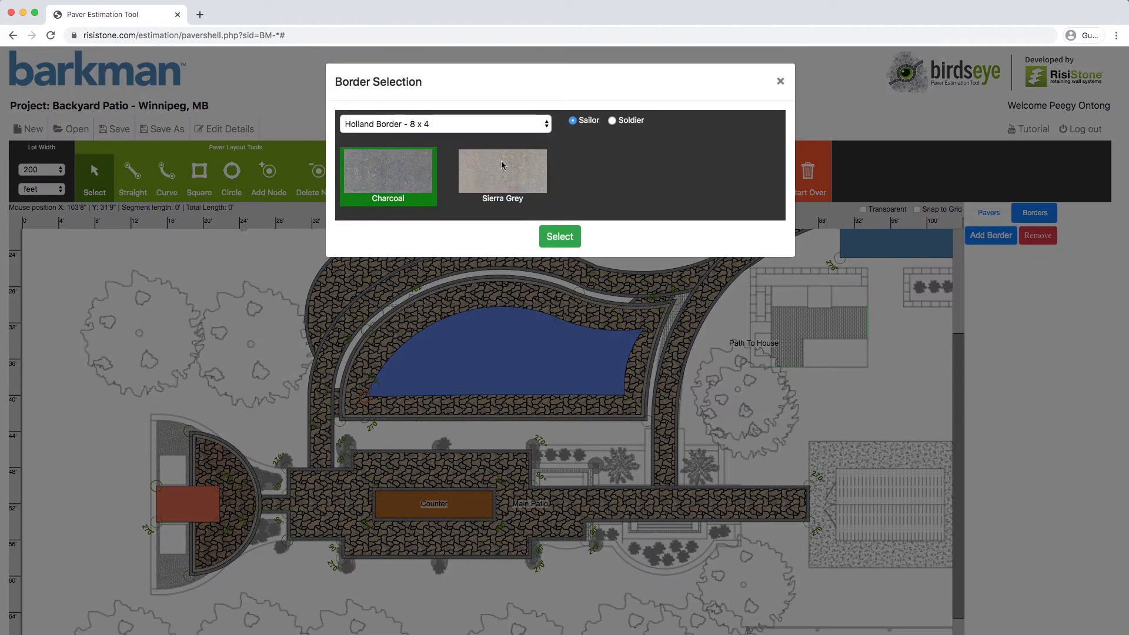
pyautogui.click(578, 238)
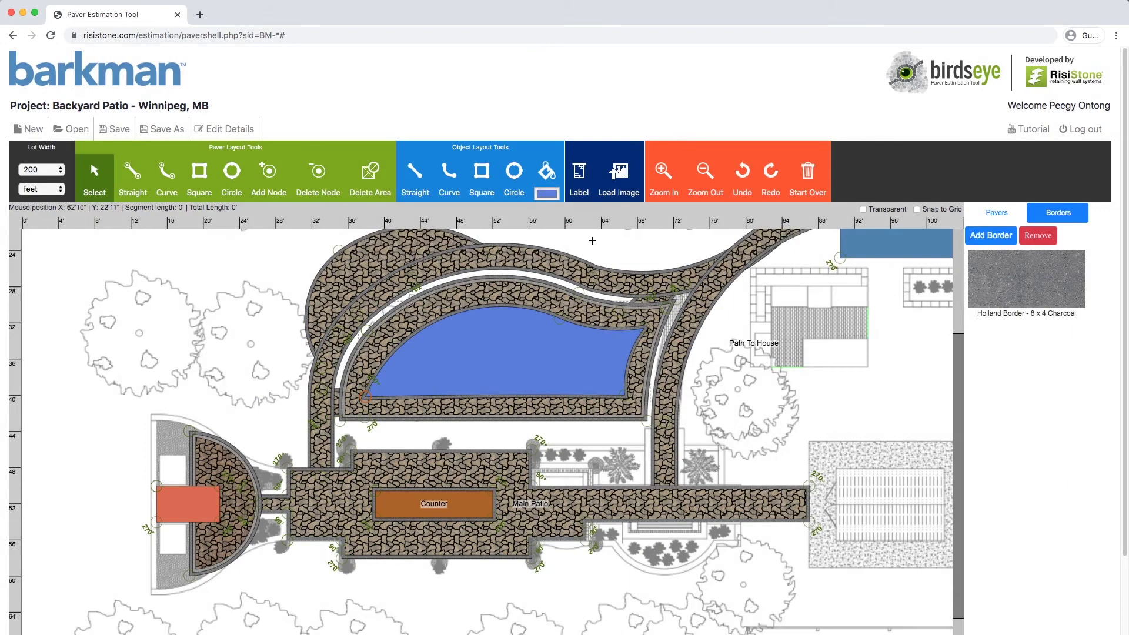
pyautogui.click(991, 235)
pyautogui.click(503, 175)
pyautogui.click(553, 235)
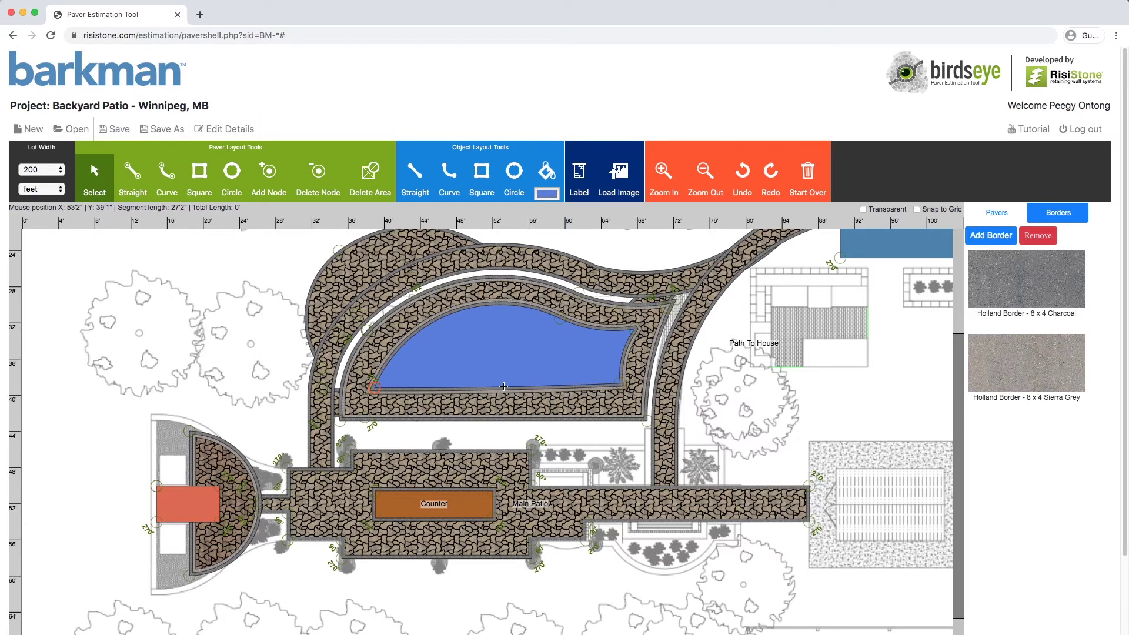
pyautogui.click(620, 388)
pyautogui.click(634, 328)
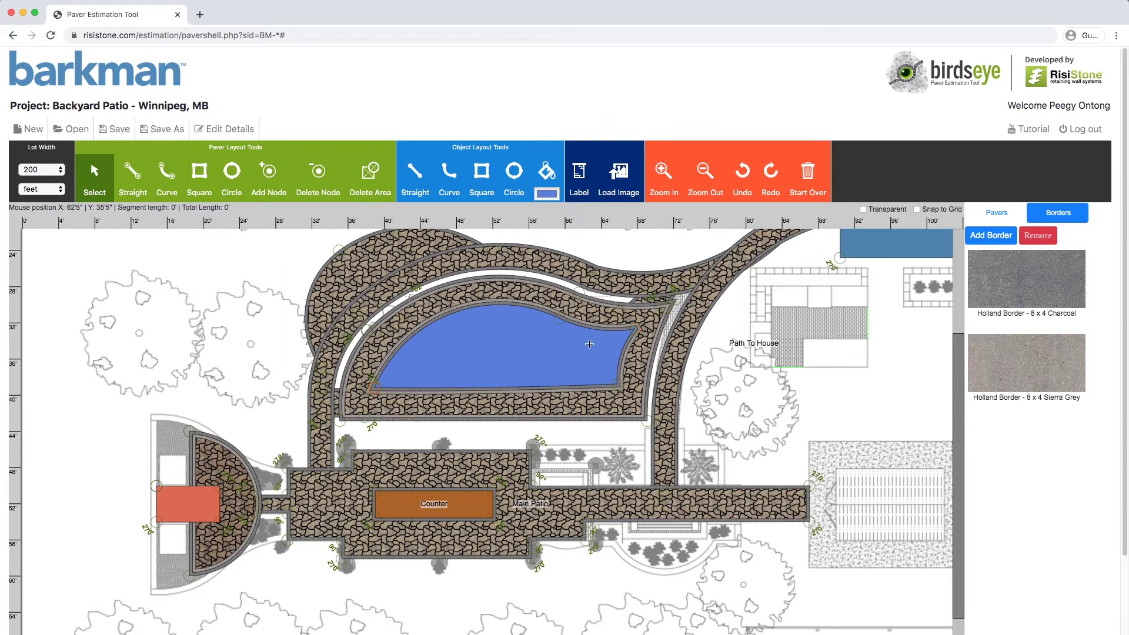
pyautogui.click(578, 181)
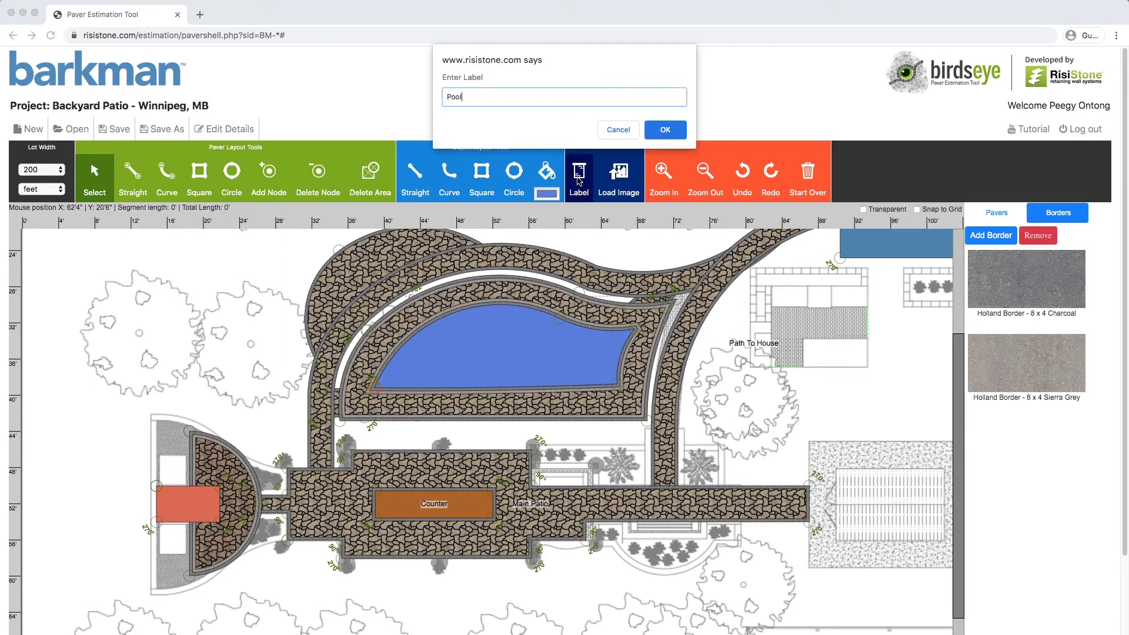
# Place the Pool, Pool Patio and Path Patio labels on their areas
pyautogui.click(665, 130)
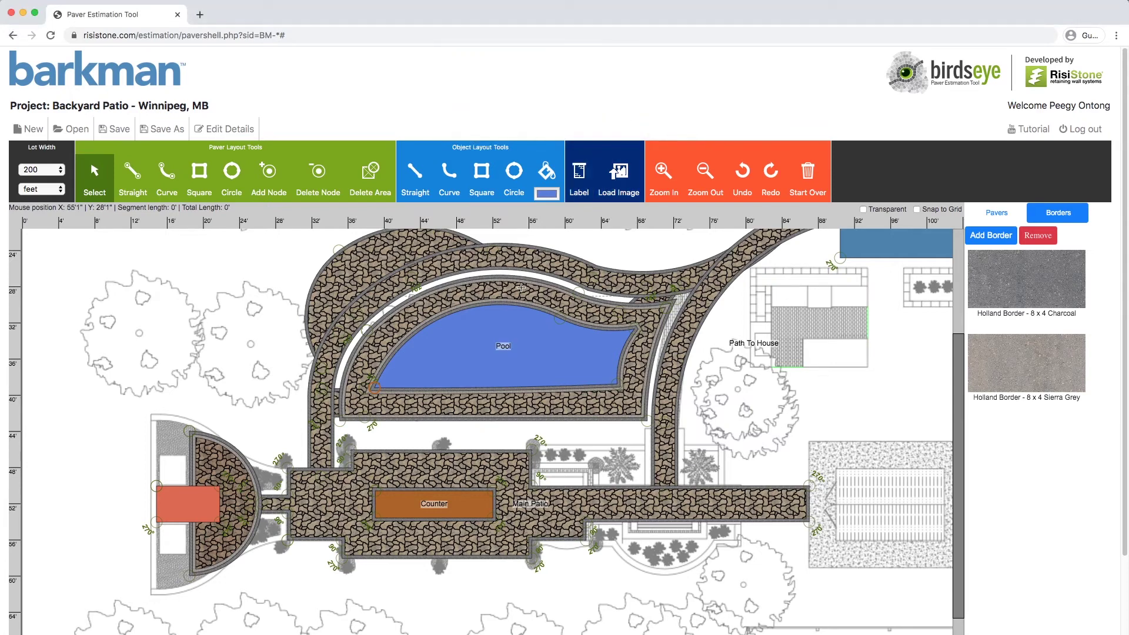
pyautogui.click(578, 180)
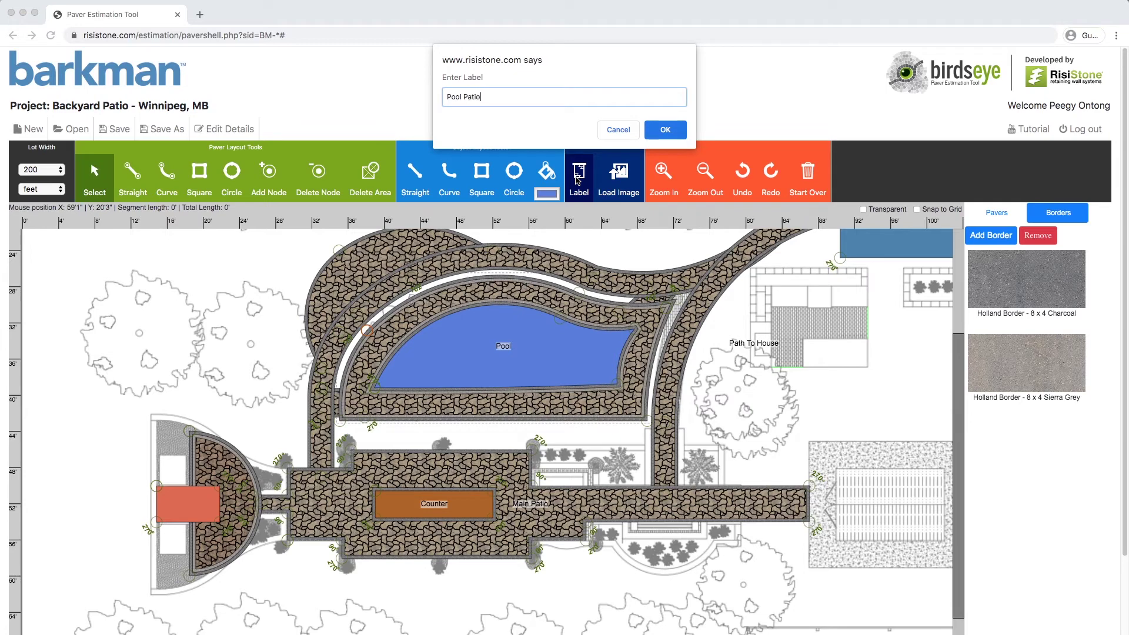
pyautogui.press('Return')
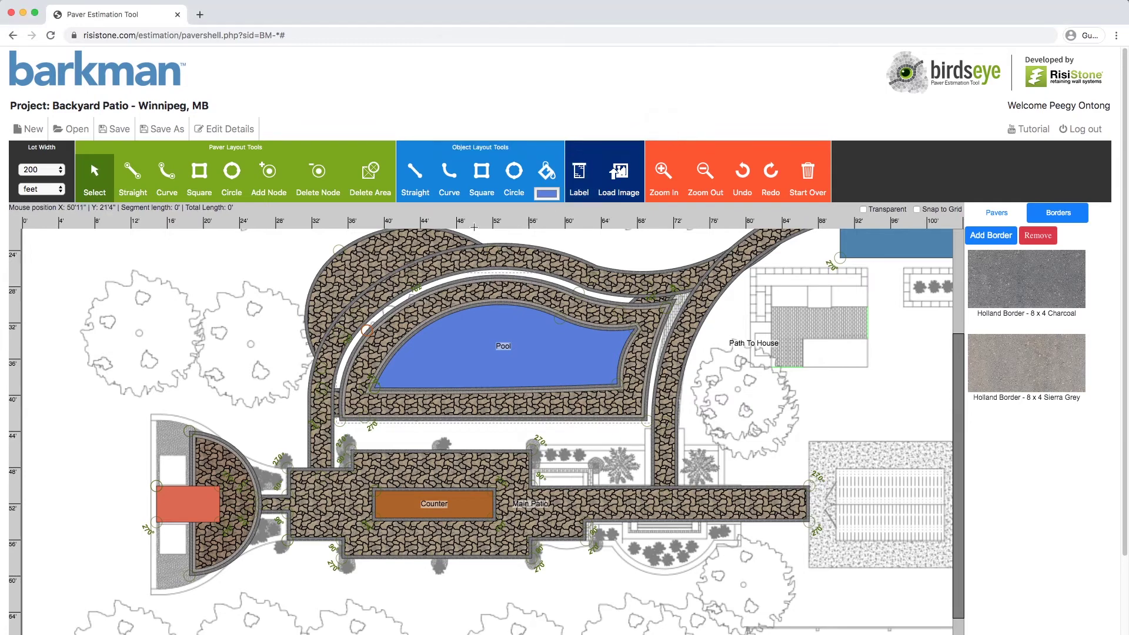
pyautogui.click(580, 185)
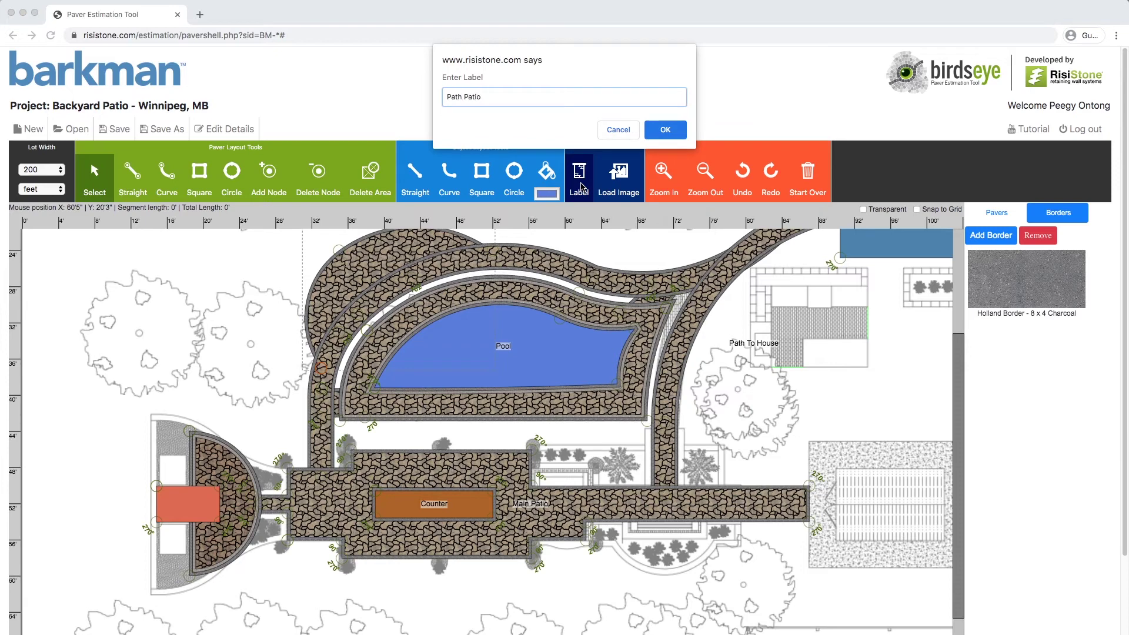
pyautogui.click(663, 132)
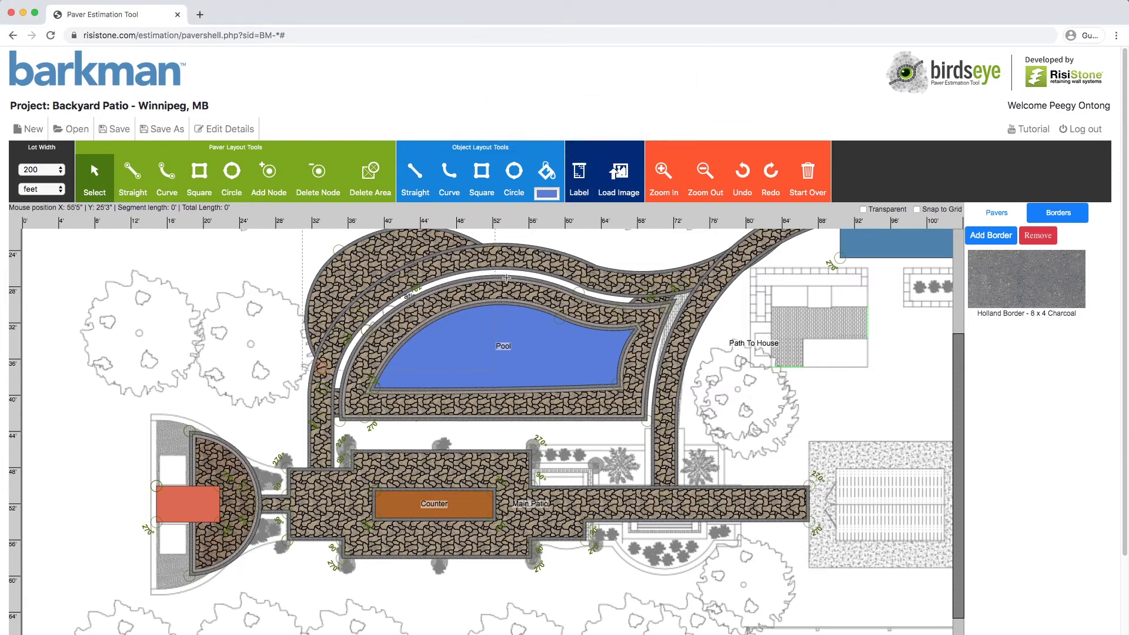
# Add the Fireplace label and select the semicircular fireplace patio for labelling
pyautogui.click(585, 181)
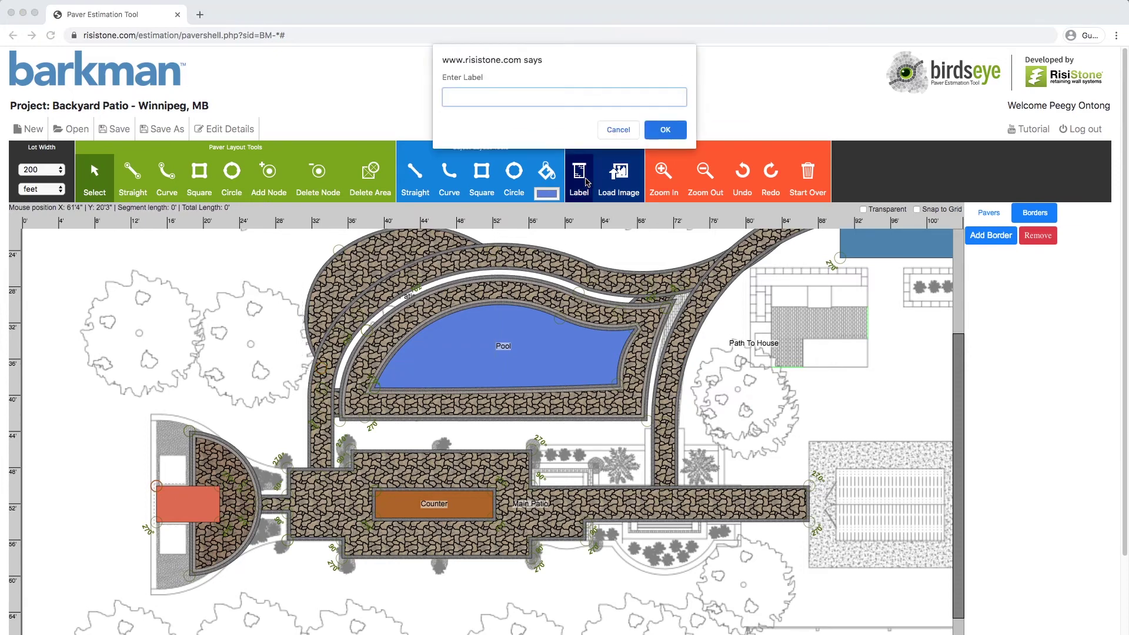
pyautogui.click(665, 130)
pyautogui.click(246, 490)
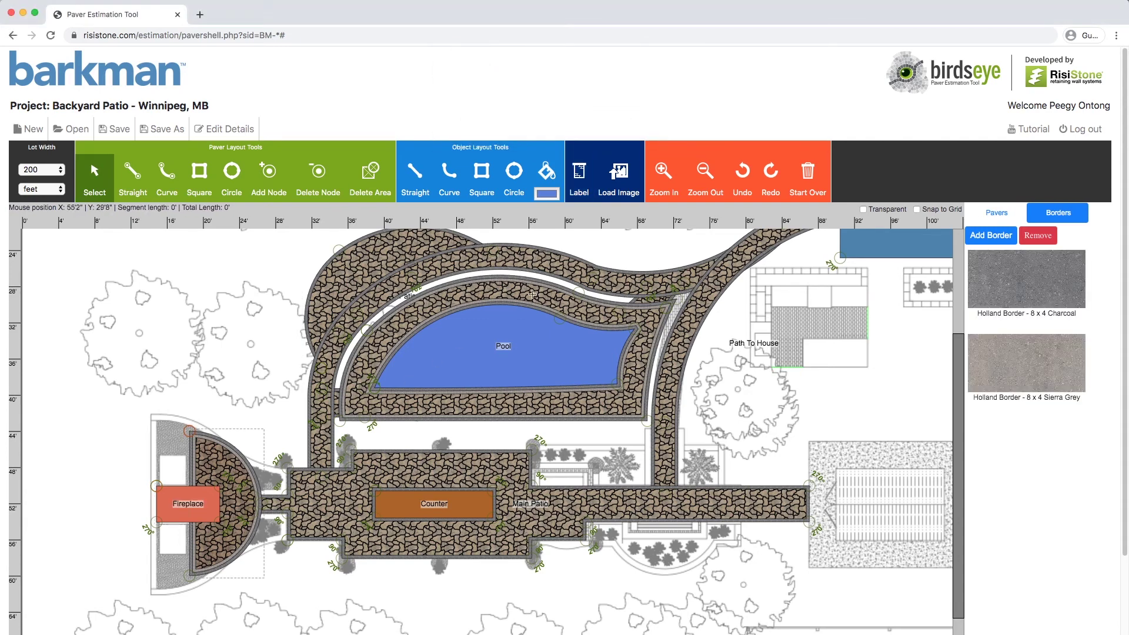
pyautogui.click(579, 190)
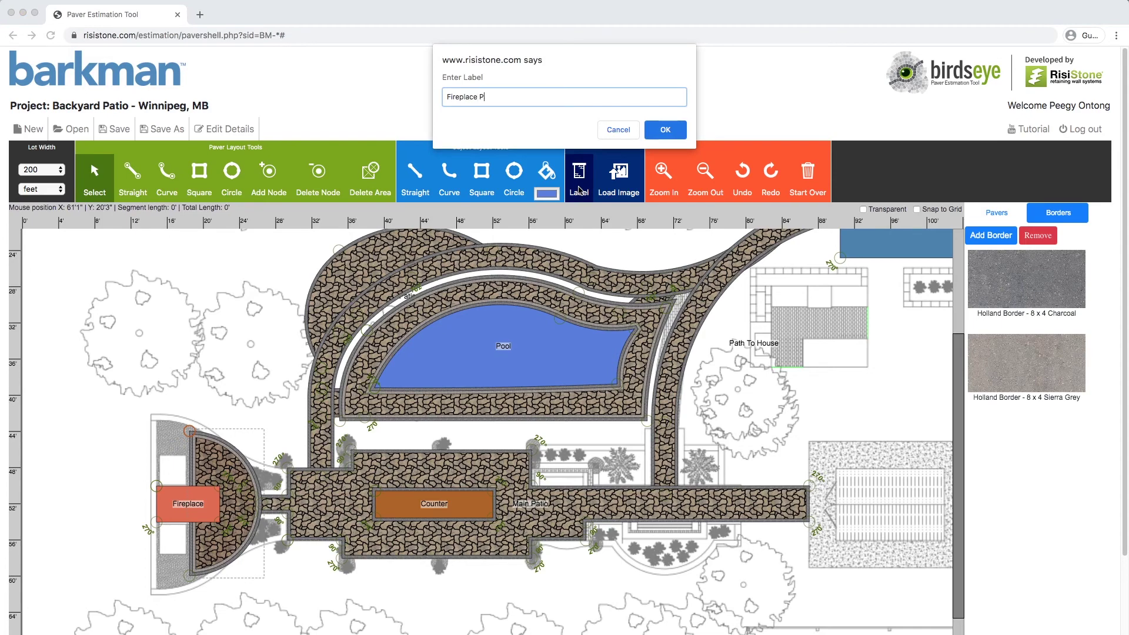
# Confirm the Fireplace Patio label, review totals (820 sq ft Sierra Grey, 64 sq ft Old Town Mesa Flagstone), and create the report
pyautogui.press('Return')
pyautogui.scroll(-3, 1081, 525)
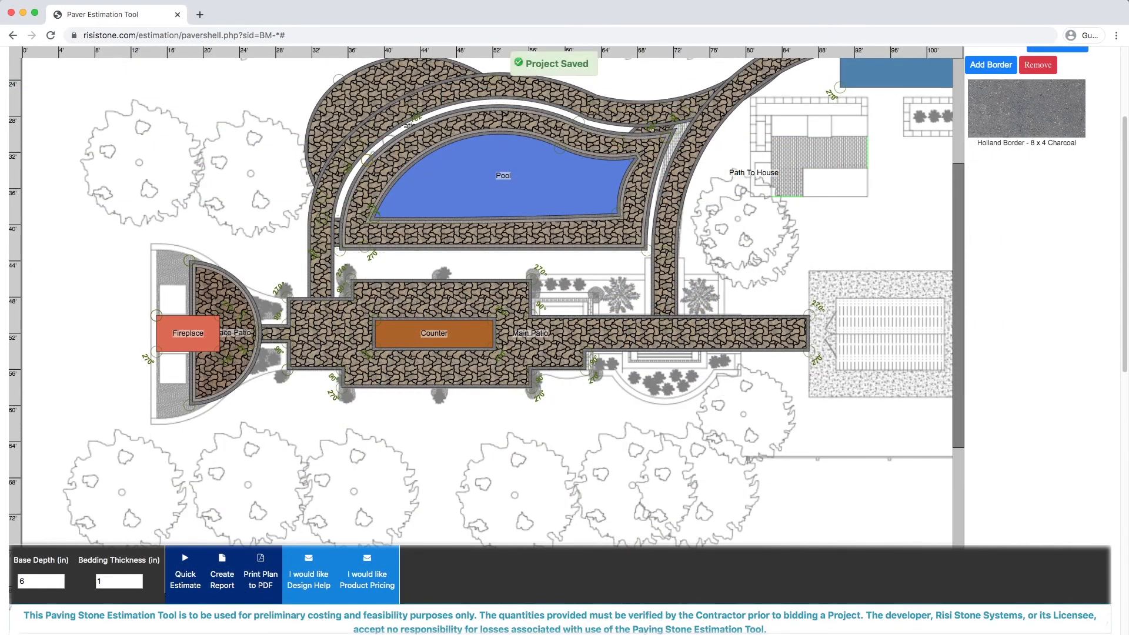
pyautogui.scroll(-3, 1063, 507)
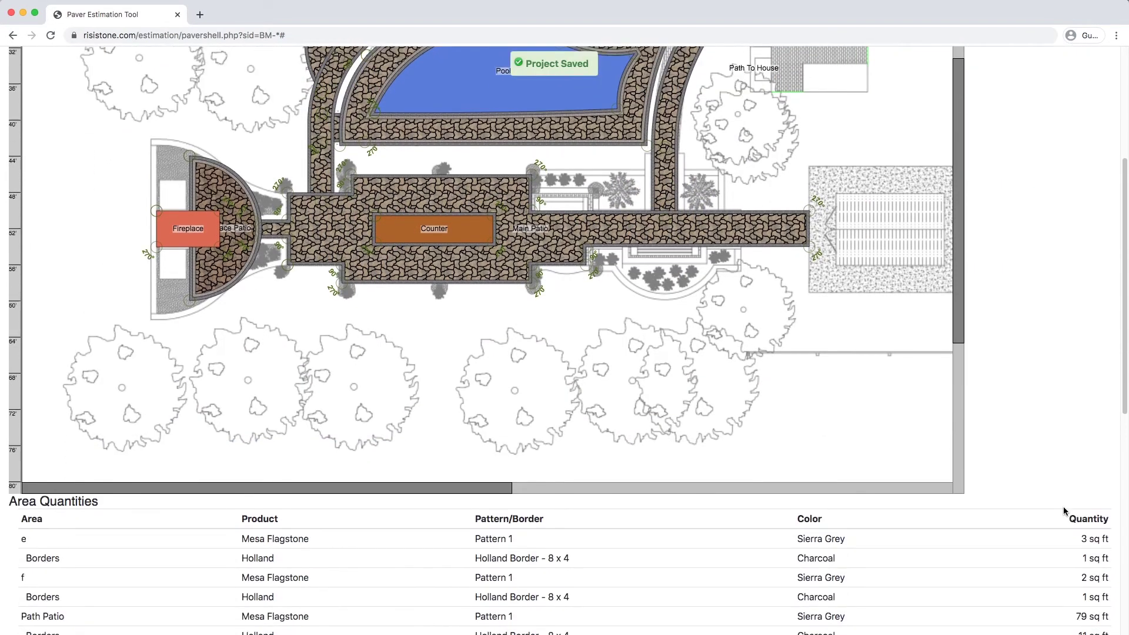
pyautogui.scroll(-3, 1063, 506)
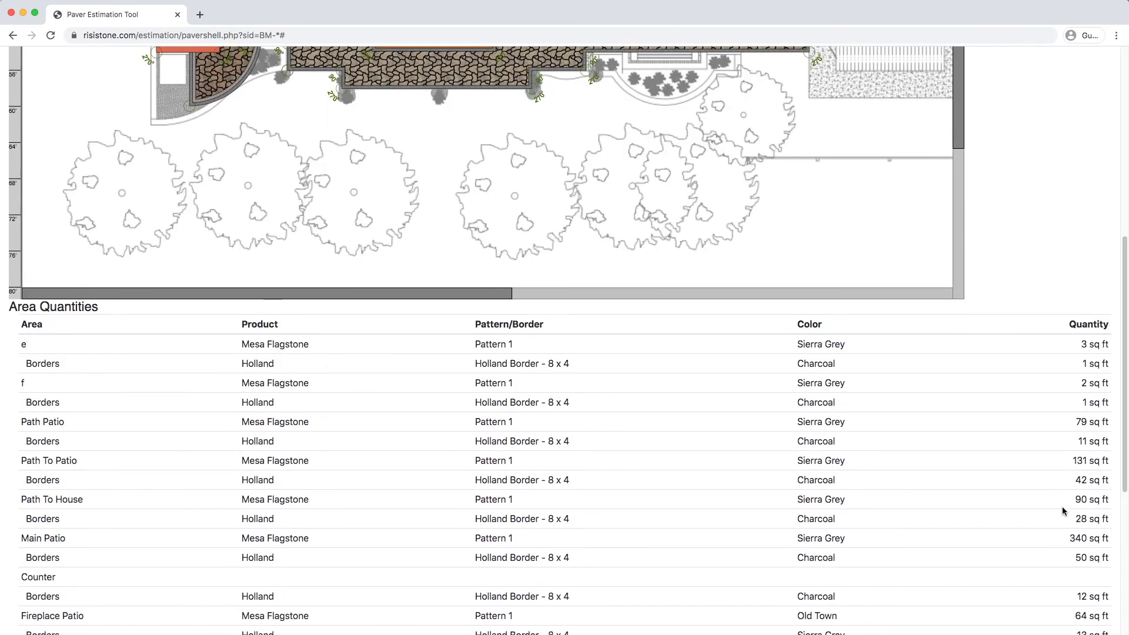
pyautogui.scroll(-9, 1035, 471)
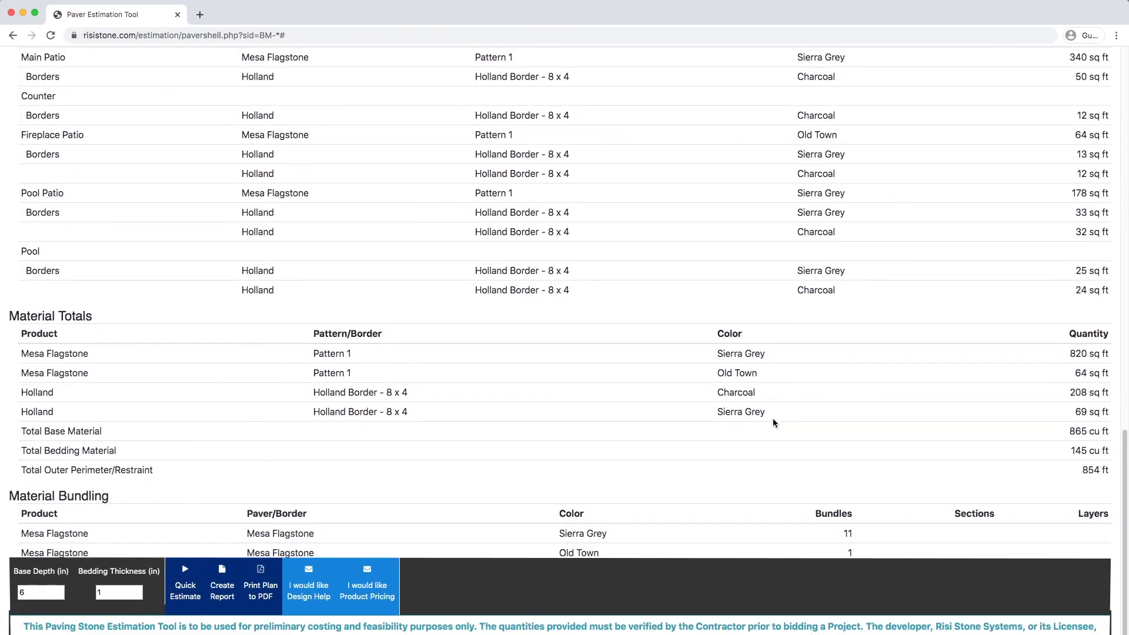
pyautogui.scroll(-1, 774, 419)
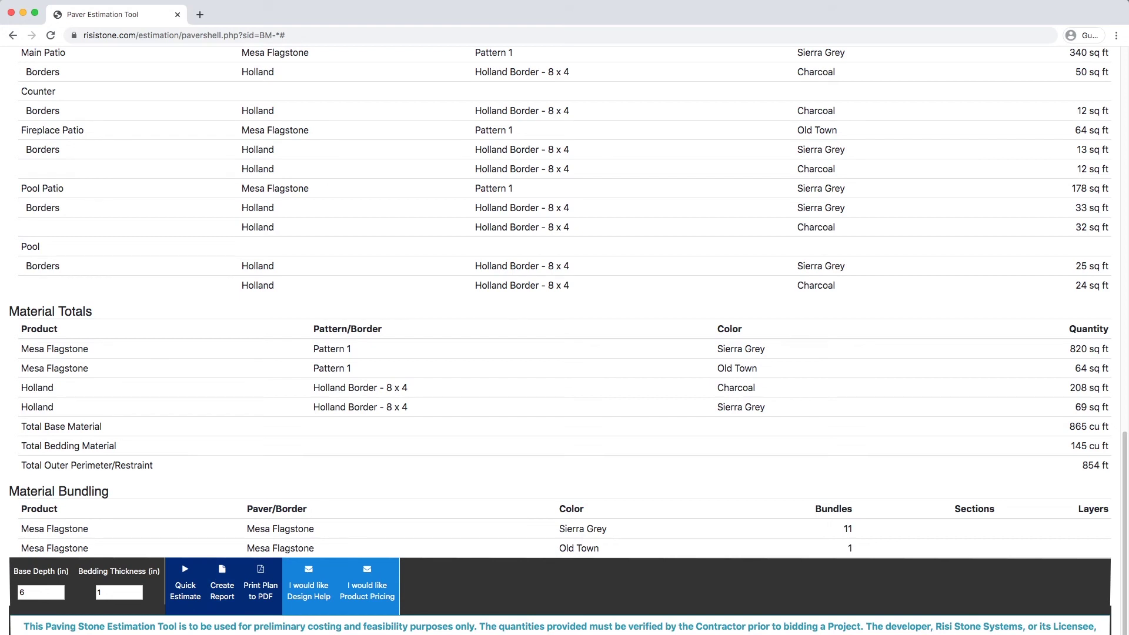
pyautogui.click(222, 588)
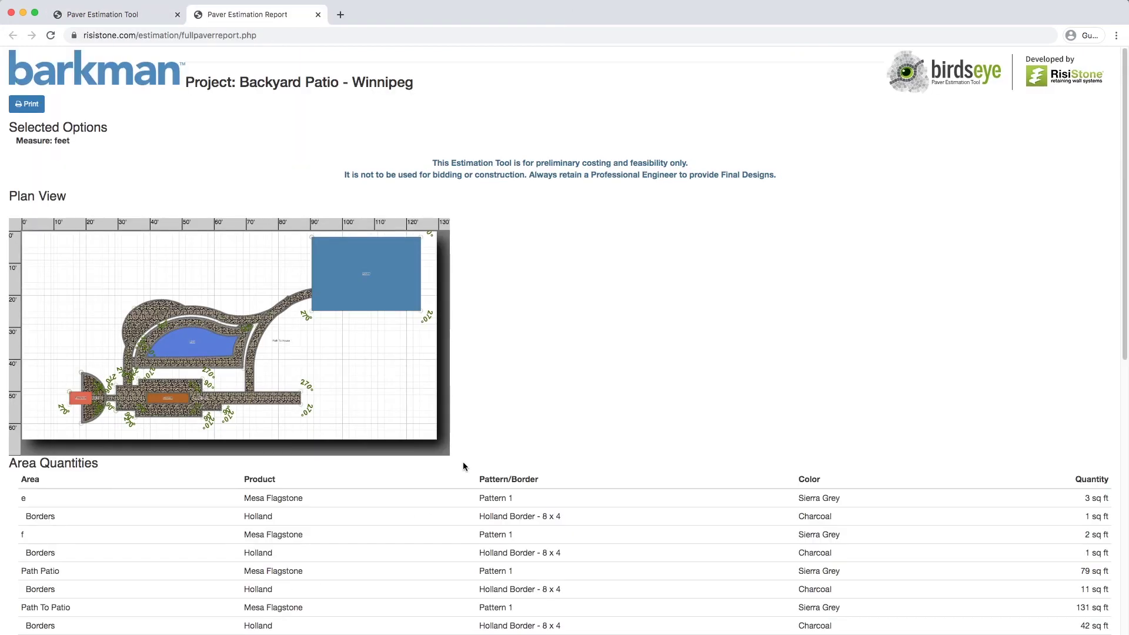